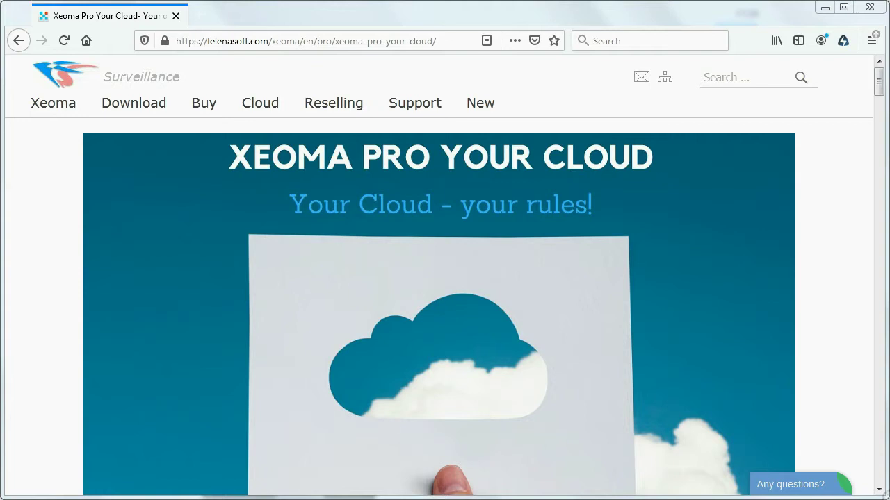
Look through the Xeoma Pro Your Cloud page down to the section on how to start.
left_click(880, 491)
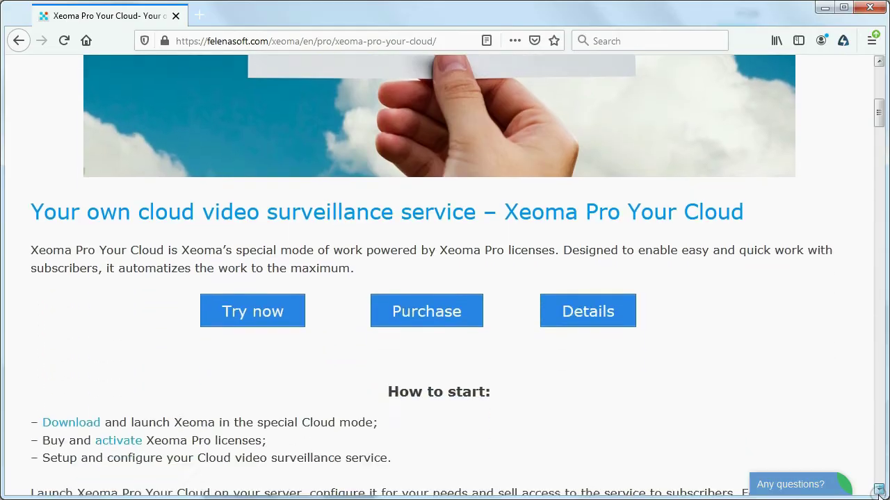
left_click_drag(879, 491, 879, 491)
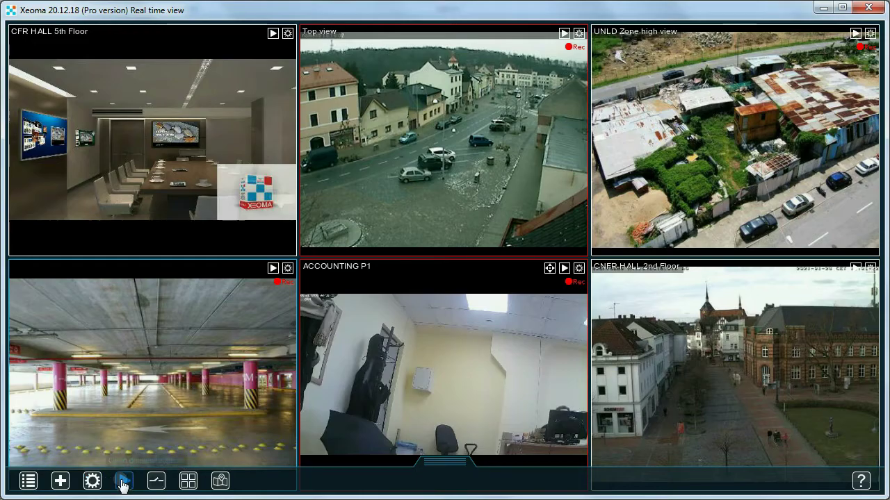
Play back the Top view and ACCOUNTING P1 archives simultaneously, and toggle the sound of the ACCOUNTING P1 recording.
left_click(123, 481)
left_click(446, 175)
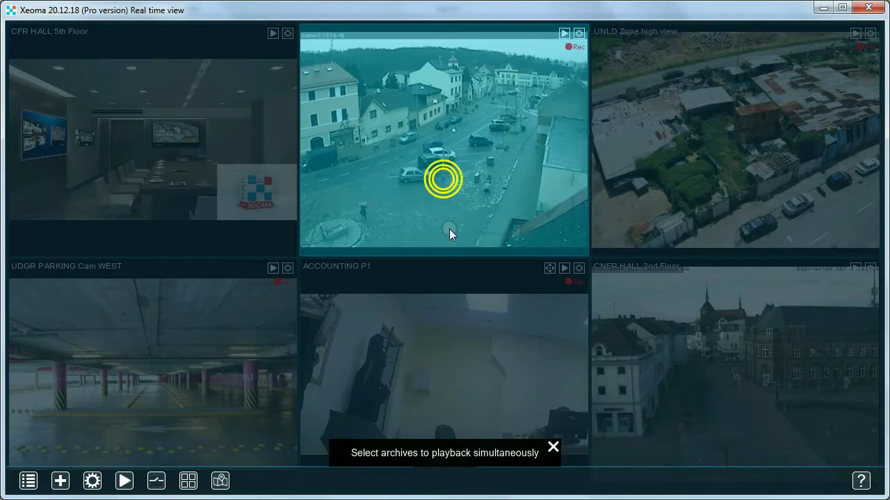
left_click(498, 407)
left_click(124, 480)
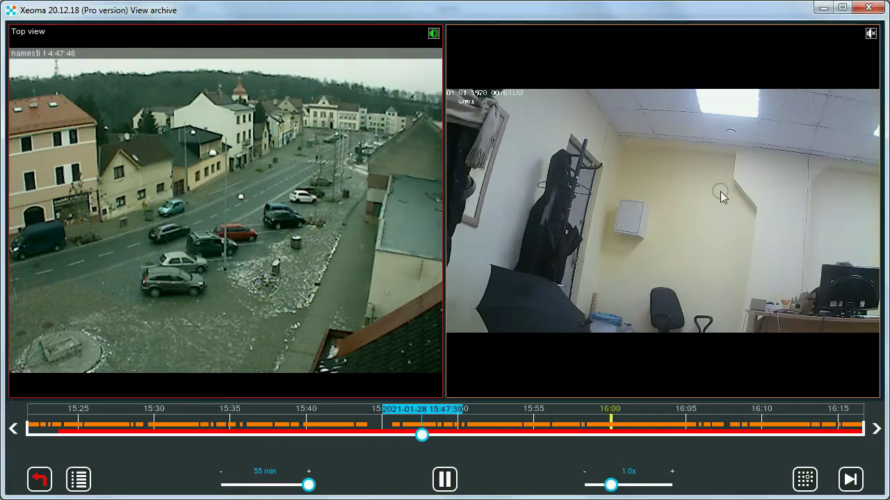
left_click(871, 33)
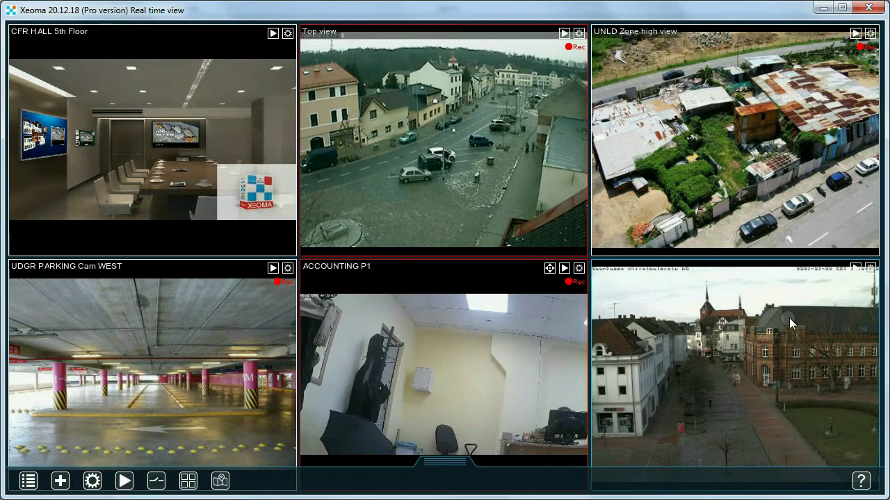
Add Button Switcher and Marking filters to the UDGR PARKING Cam WEST chain between the motion detector and the preview and archive module.
left_click(287, 268)
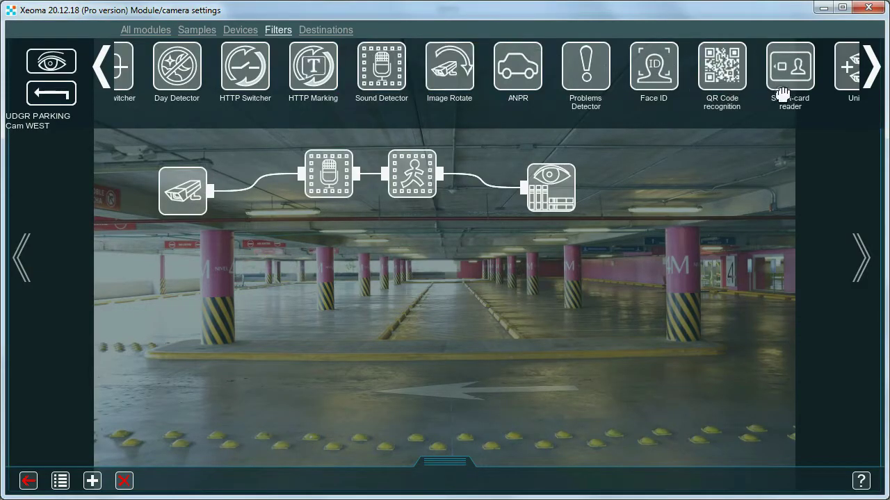
scroll(784, 94, "up", 4)
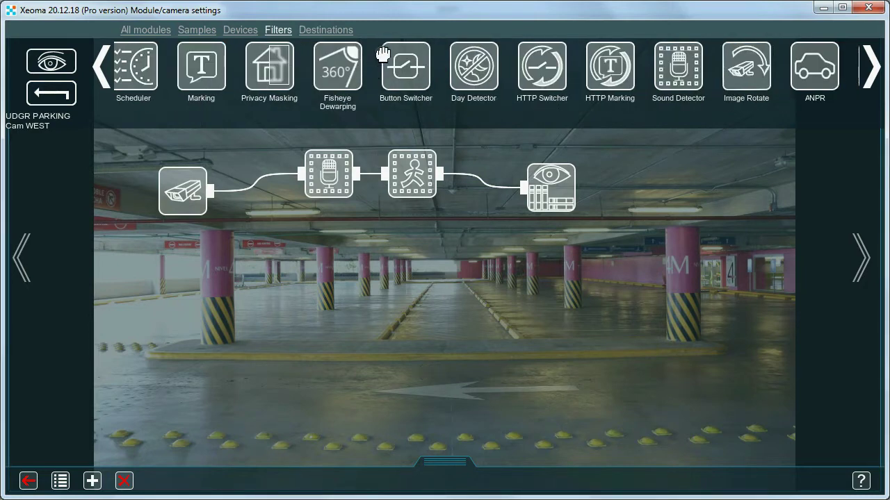
left_click_drag(383, 55, 487, 185)
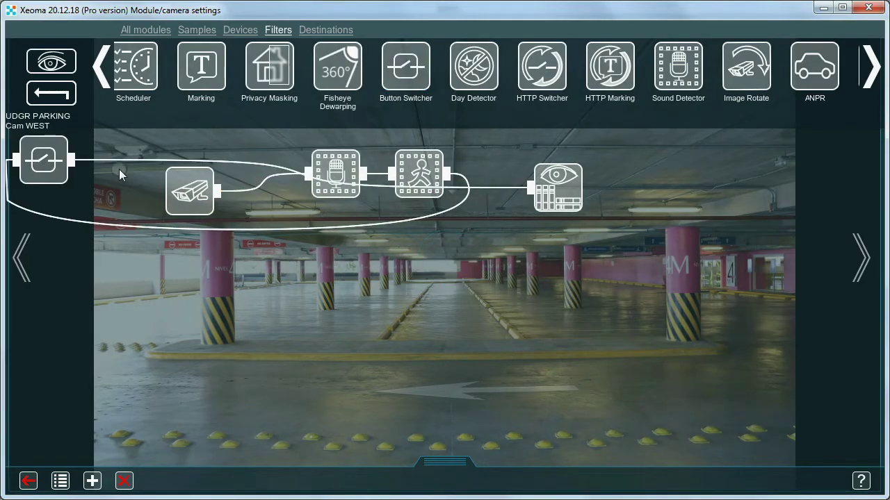
left_click_drag(44, 161, 474, 305)
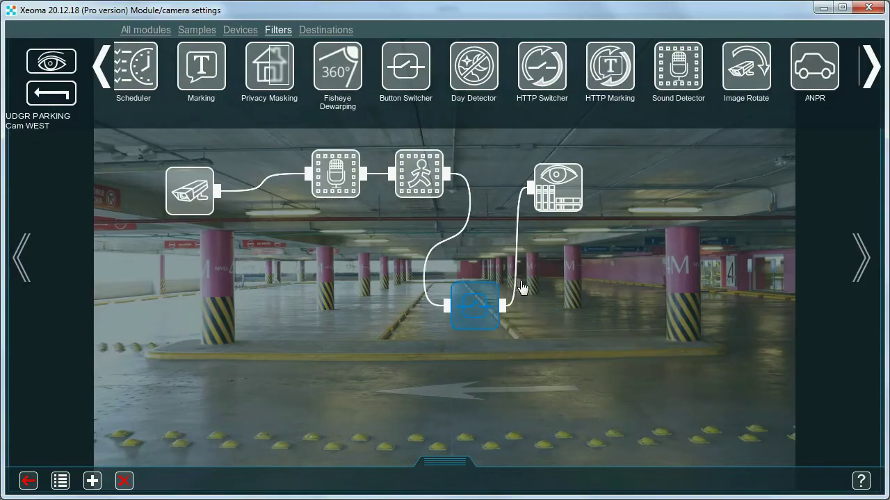
left_click_drag(556, 206, 669, 209)
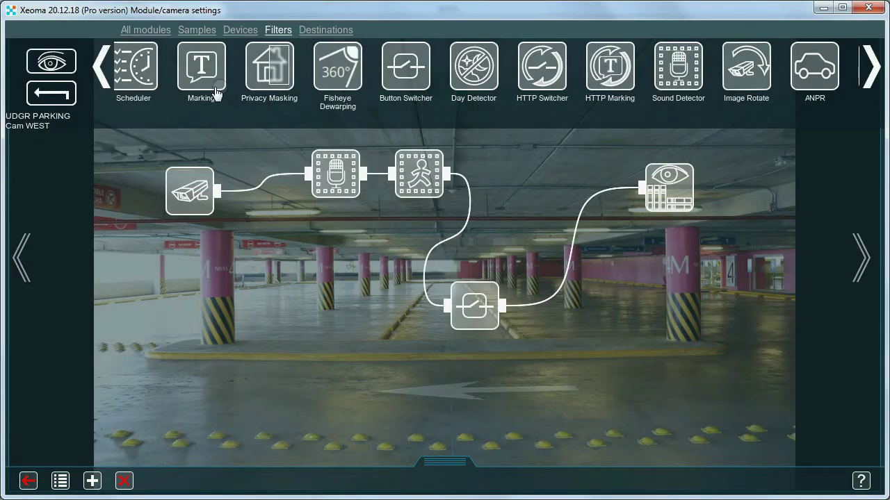
left_click_drag(216, 92, 575, 250)
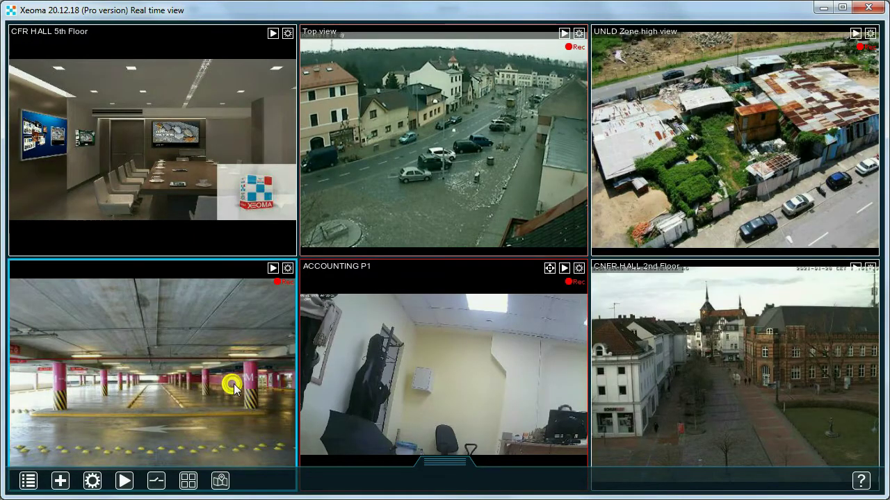
Enlarge the UDGR PARKING Cam WEST view and toggle its button switcher on and back off to test the marking.
left_click(234, 383)
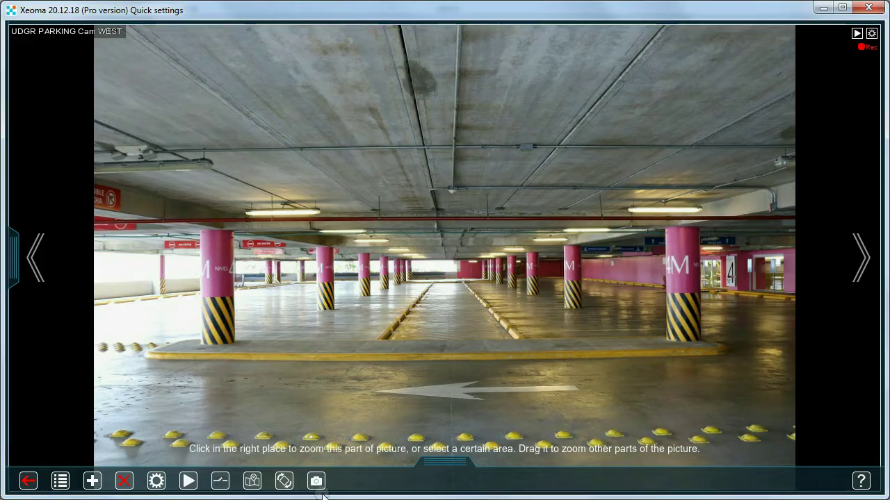
left_click(216, 481)
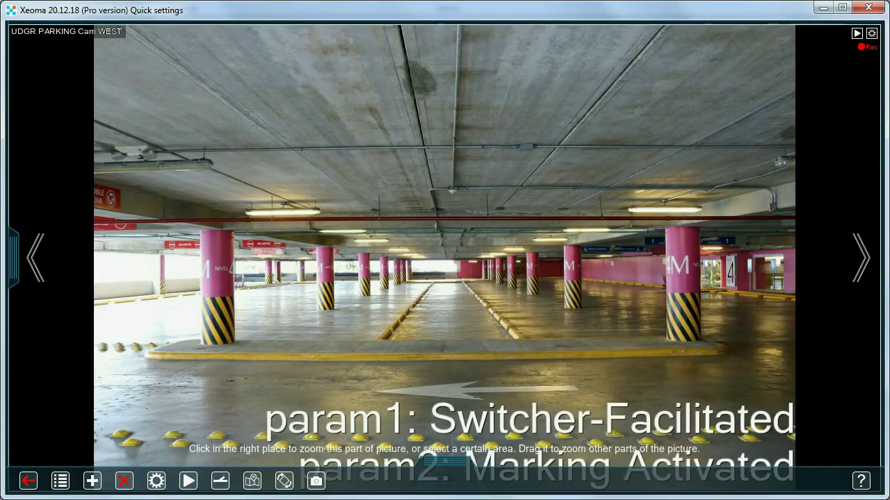
left_click(220, 486)
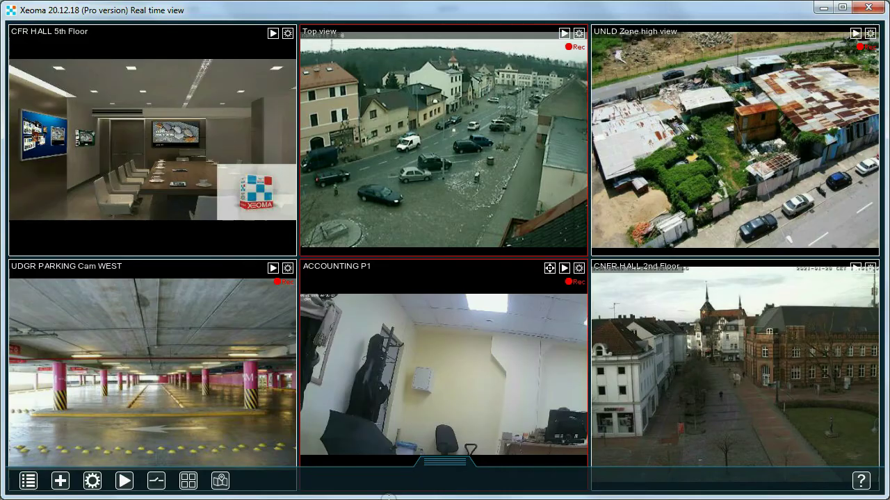
Enlarge the CNFR HALL 2nd Floor camera and open its module settings.
left_click(702, 367)
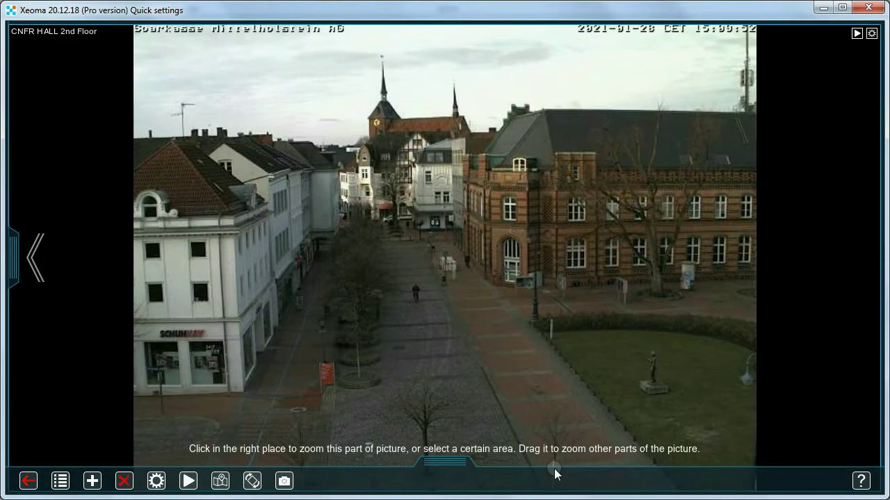
left_click(156, 481)
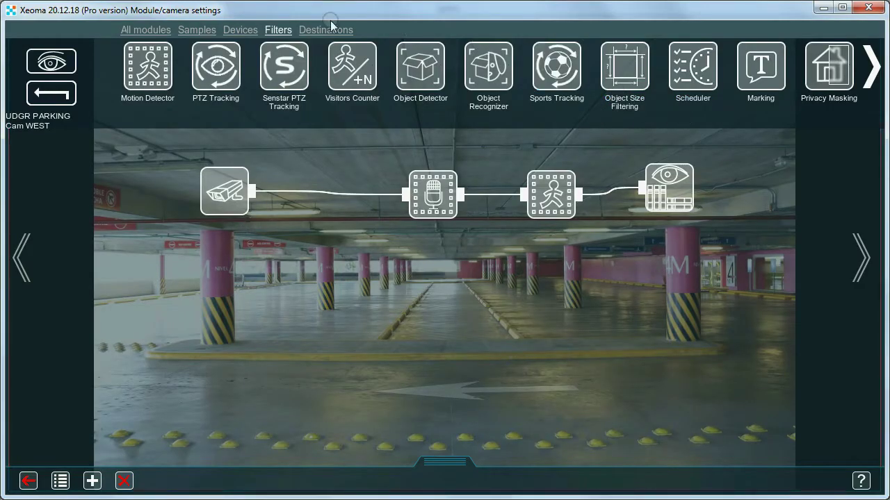
Add an RTSP Broadcasting destination fed by the camera source in the UDGR PARKING Cam WEST chain, placed below the detectors.
left_click(324, 30)
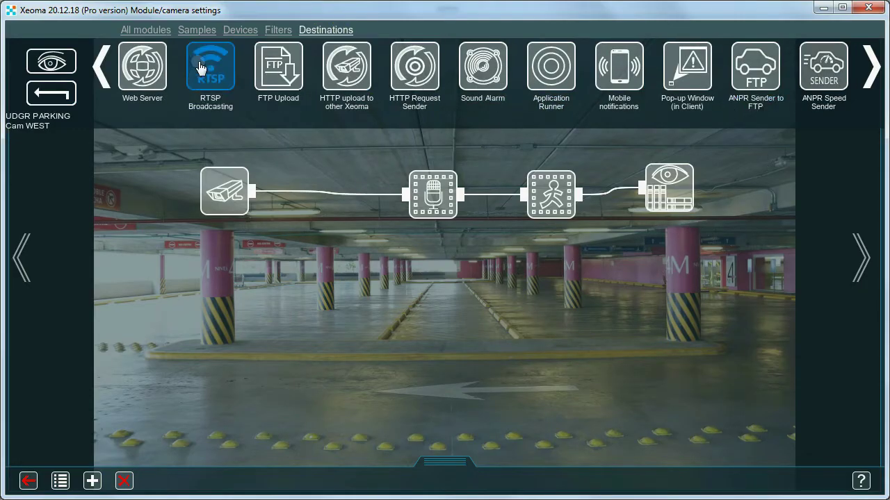
left_click_drag(200, 64, 211, 252)
left_click_drag(37, 159, 398, 303)
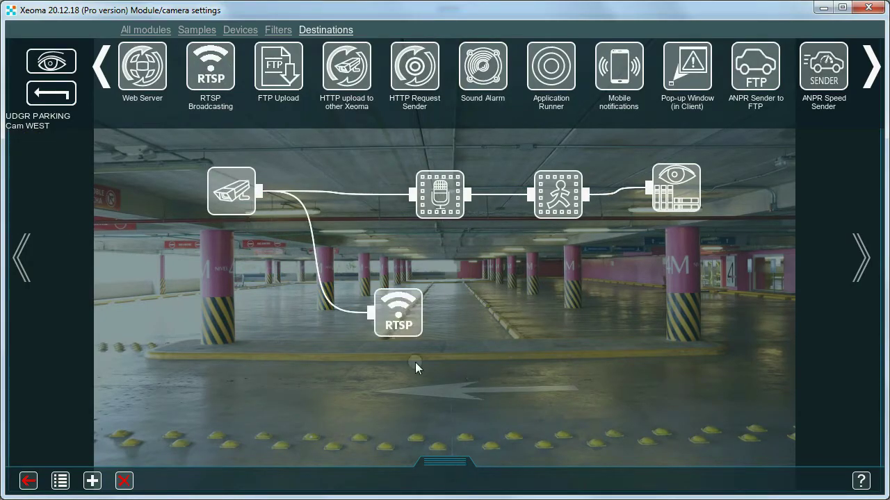
Review the RTSP Broadcasting module's settings, from the broadcasting path and port down to the ONVIF PTZ options, and accept them.
left_click(397, 312)
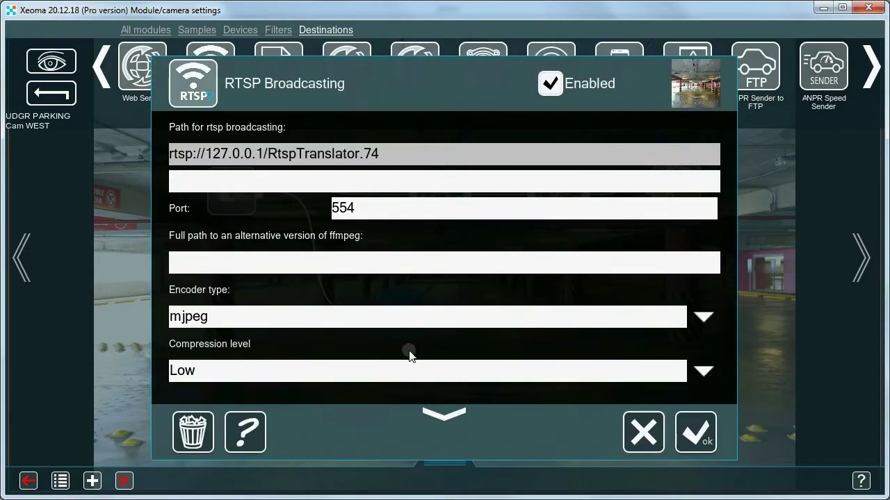
left_click(448, 419)
left_click(448, 419)
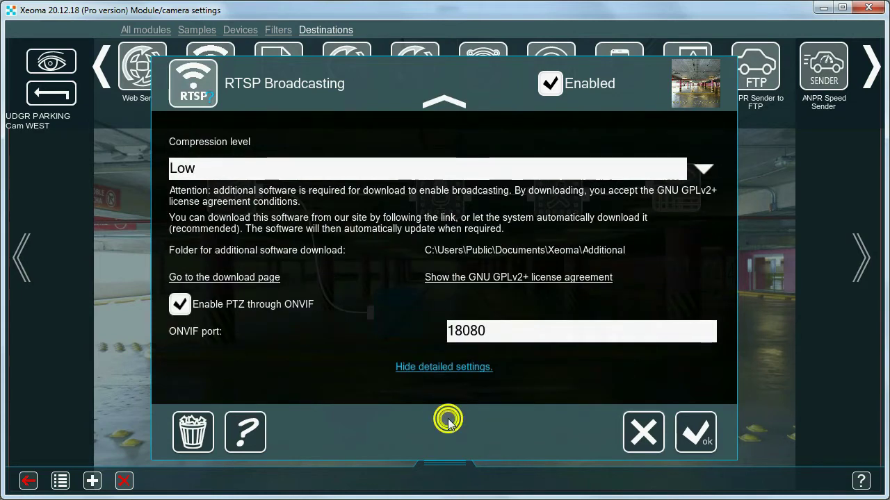
left_click(443, 109)
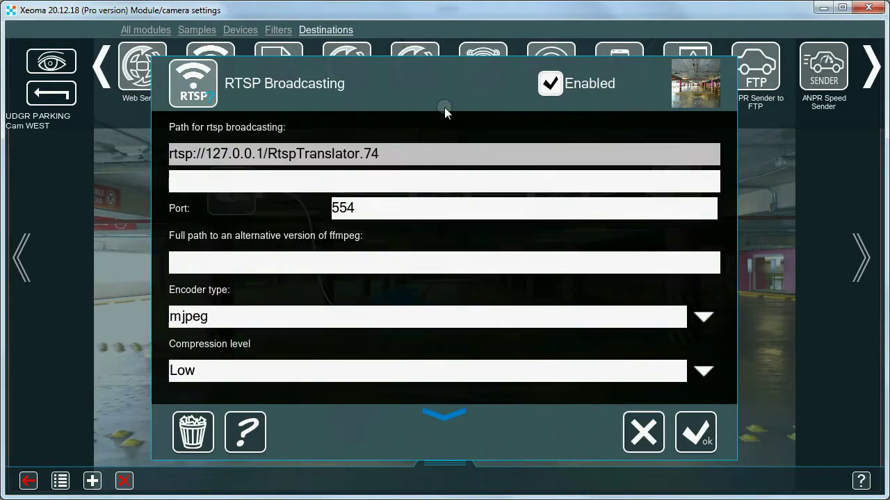
left_click(688, 433)
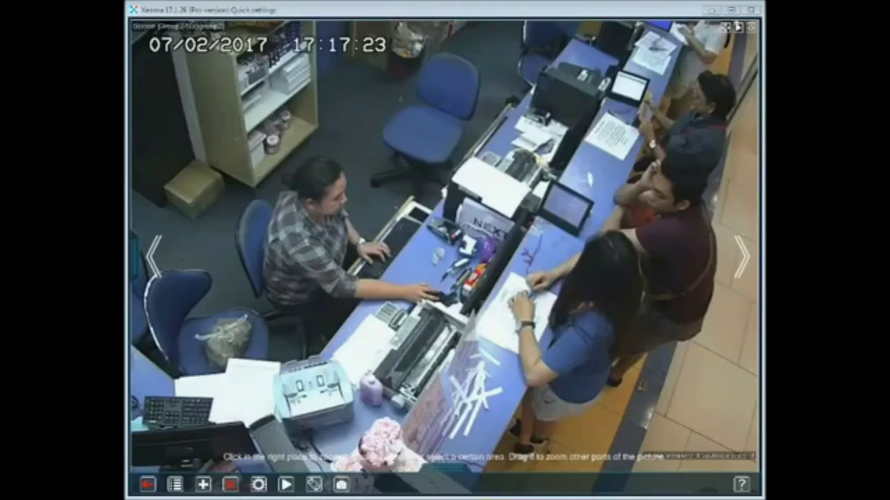
Draw a Cross-line Detector line along the customer side of the counter, toggle its direction and apply the settings.
left_click(254, 487)
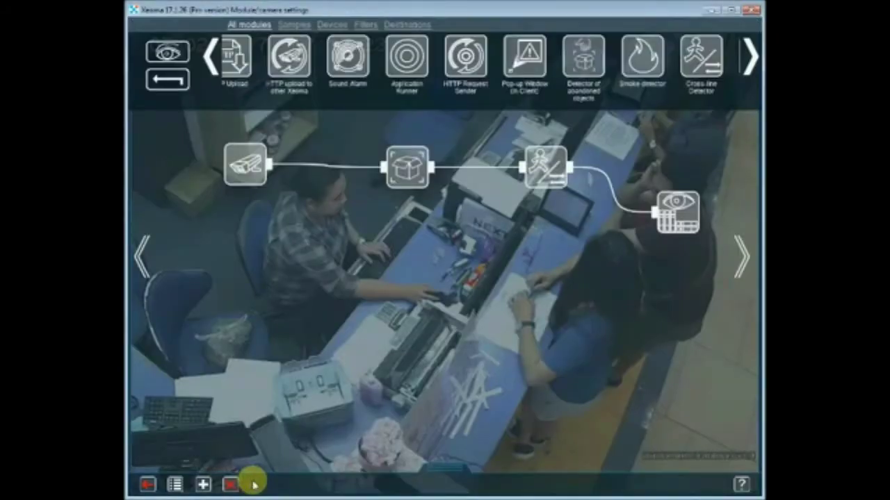
left_click(543, 166)
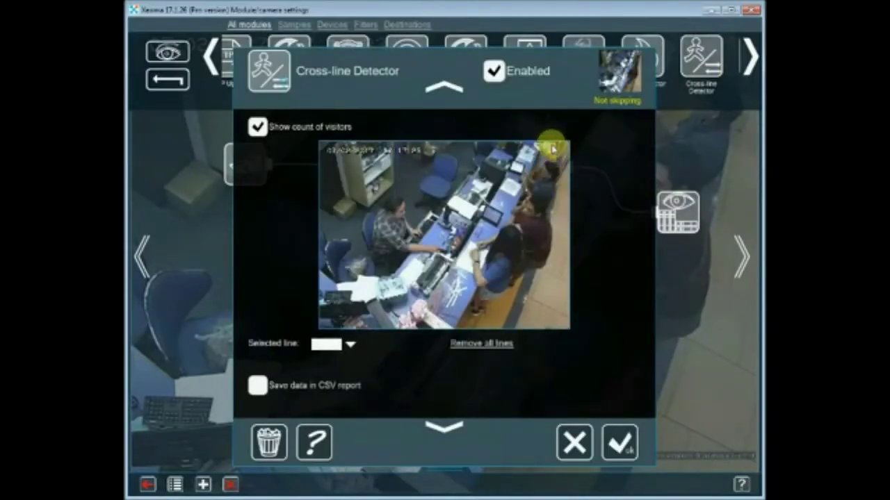
left_click_drag(553, 146, 483, 329)
left_click(448, 425)
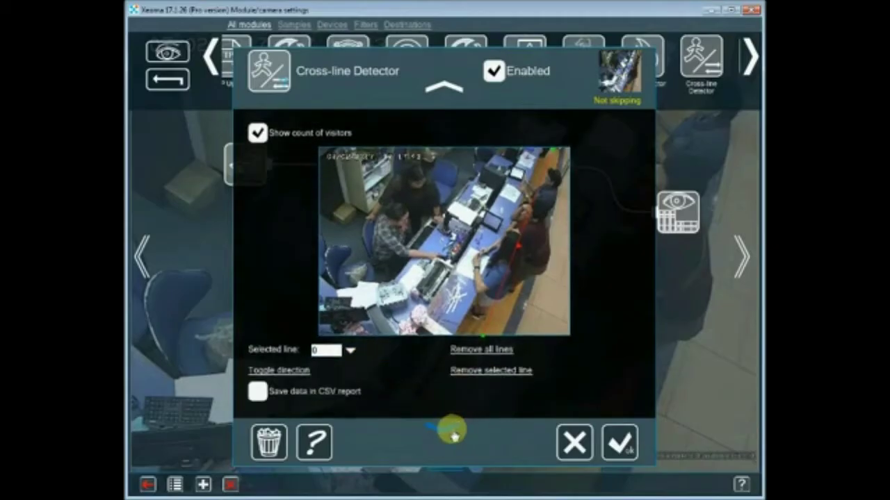
left_click(271, 374)
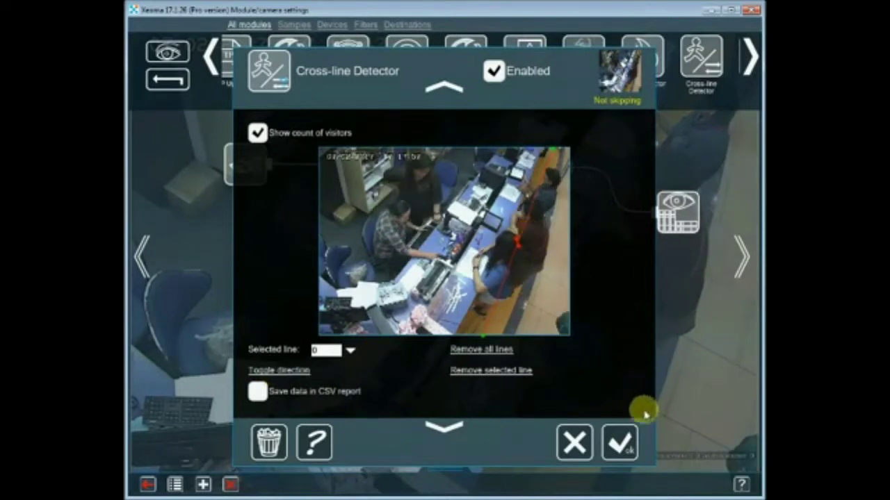
left_click(626, 439)
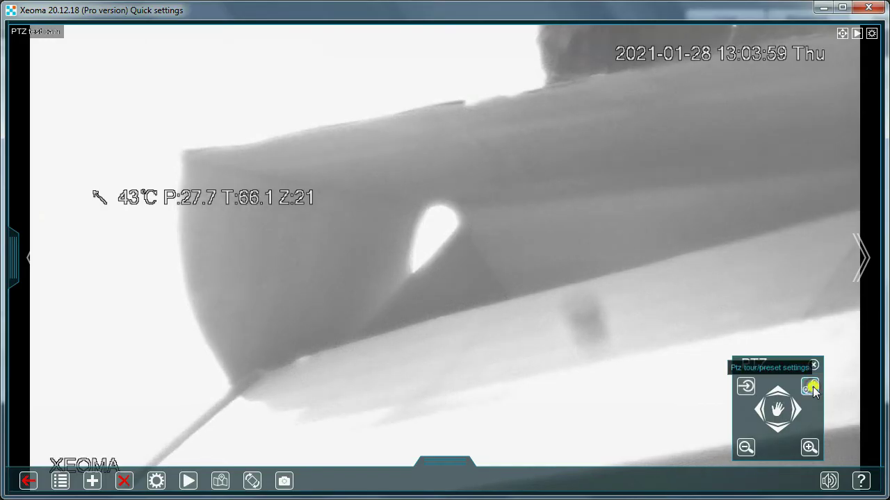
Save the PTZ camera's current position as a new preset named Custom1.
left_click(568, 174)
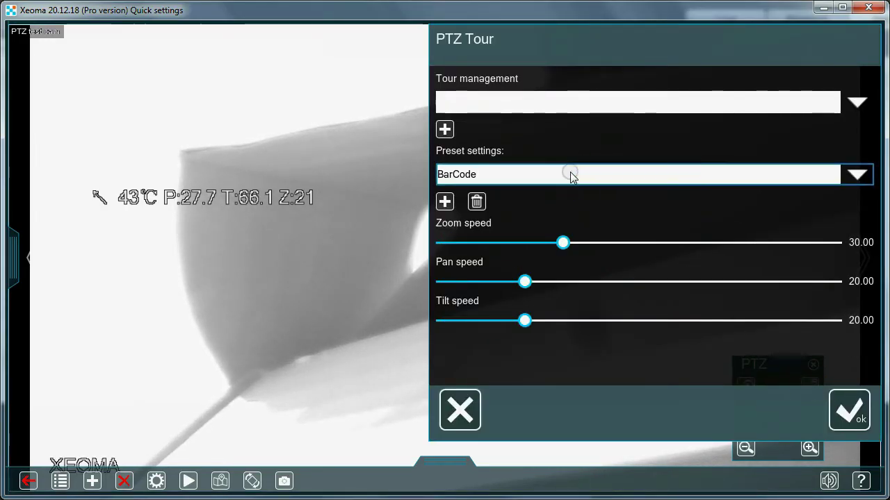
key("BackSpace")
key("BackSpace")
key("BackSpace")
key("BackSpace")
type("Custom1")
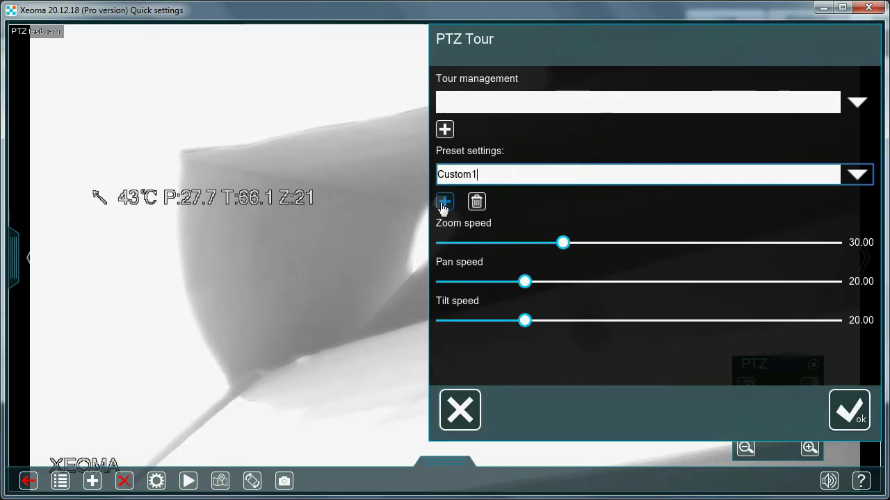
left_click(445, 201)
Create a PTZ tour named CustomTour1 and add the Nat1 preset with a stay time of 5 sec.
left_click(568, 103)
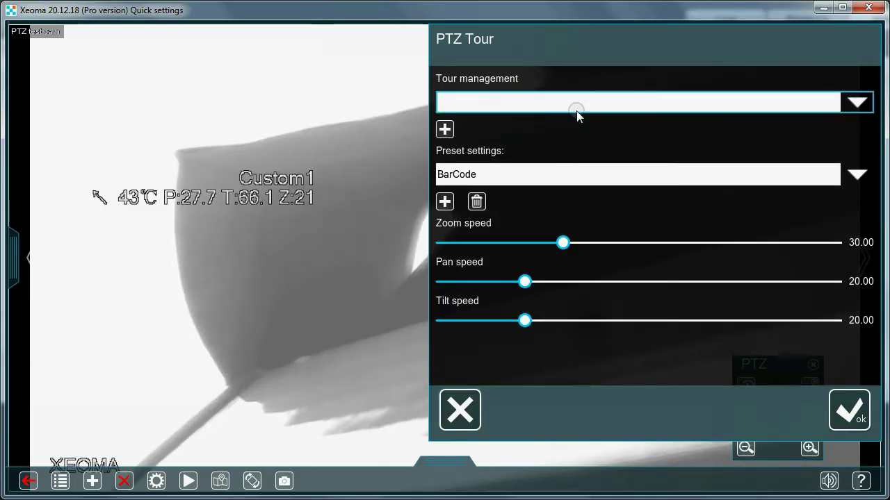
left_click(445, 130)
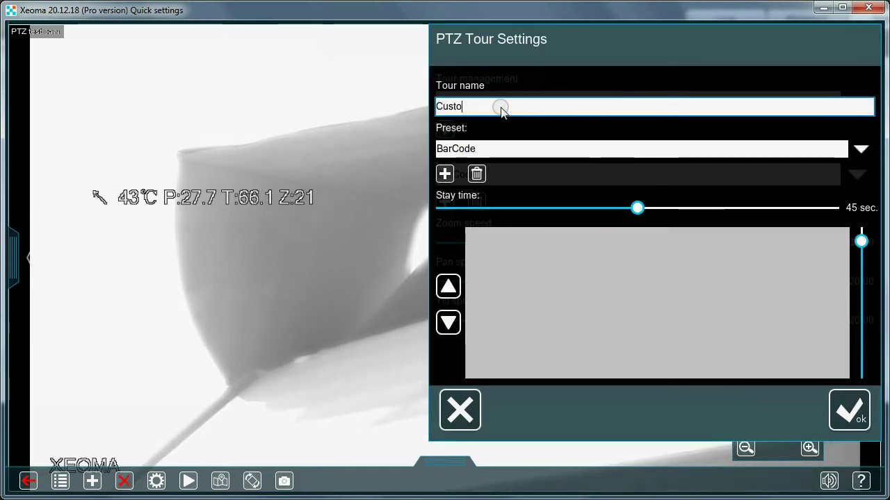
key("Return")
left_click(771, 149)
left_click(473, 235)
left_click_drag(637, 208, 467, 208)
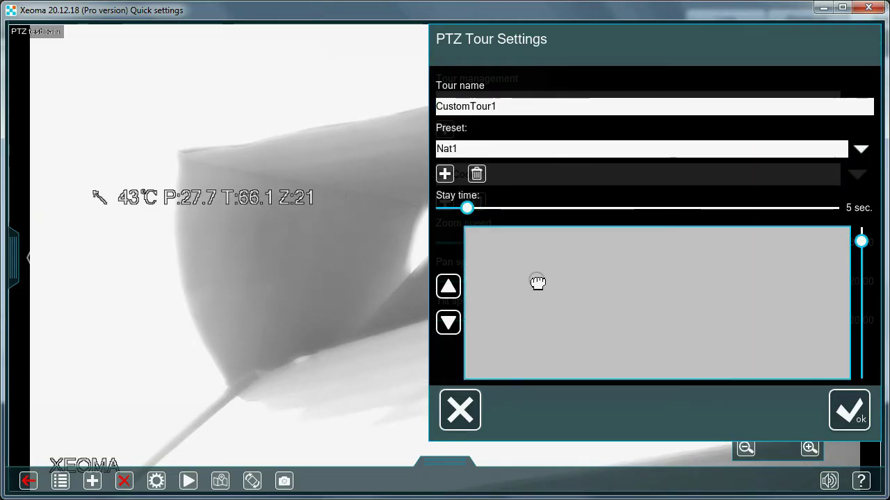
left_click(445, 174)
Add the EYE preset with a 10 sec stay time and the Custom1 preset with a 5 sec stay time to the tour.
left_click(818, 148)
left_click(507, 182)
mouse_move(467, 206)
left_mouse_down()
mouse_move(476, 206)
mouse_move(456, 207)
left_mouse_up()
left_click(445, 174)
left_click(550, 149)
scroll(506, 211, "up", 1)
left_click(456, 170)
left_click(445, 174)
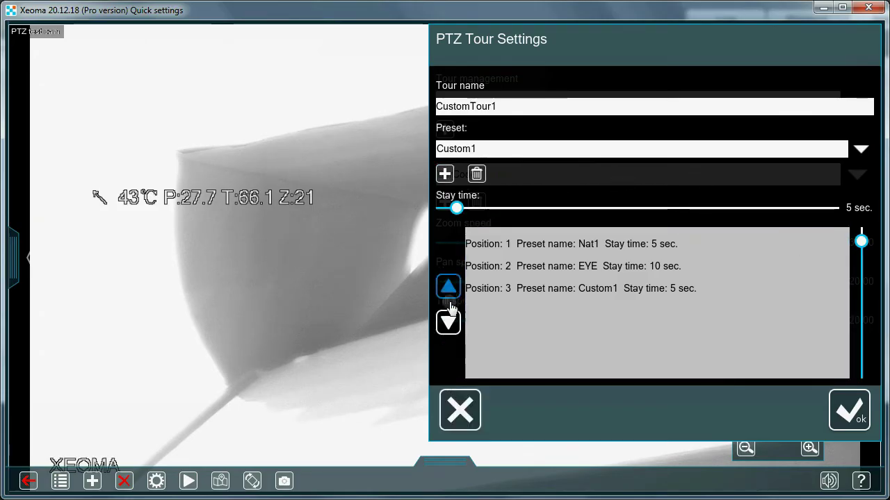
Save CustomTour1 and start running the tour.
left_click(847, 418)
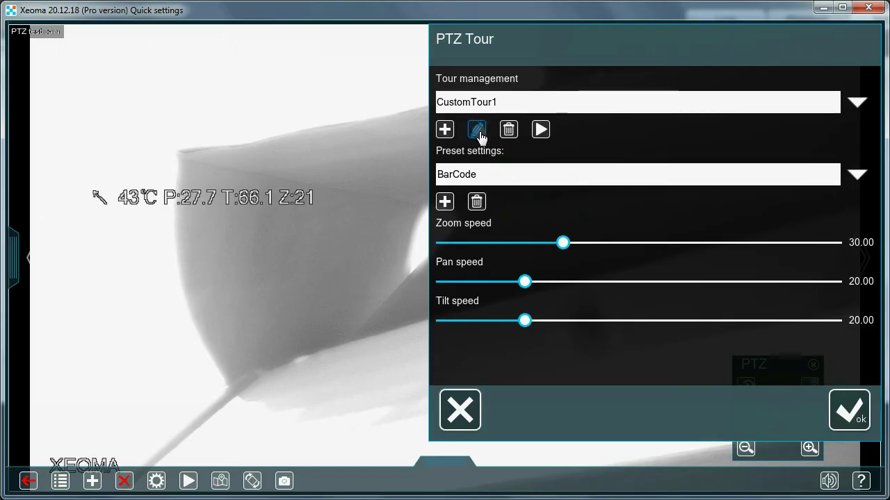
left_click(542, 131)
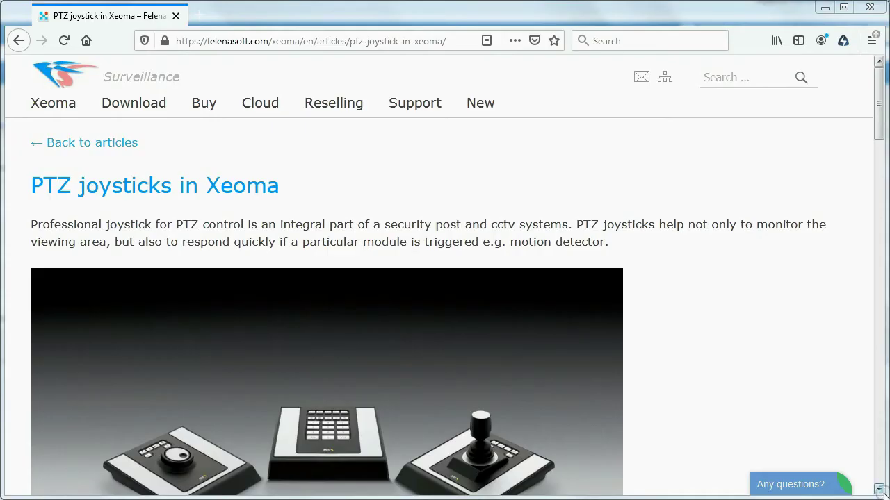
Read through the PTZ joysticks article on the Felenasoft website, down to the supported joystick button functions.
scroll(879, 489, "down", 10)
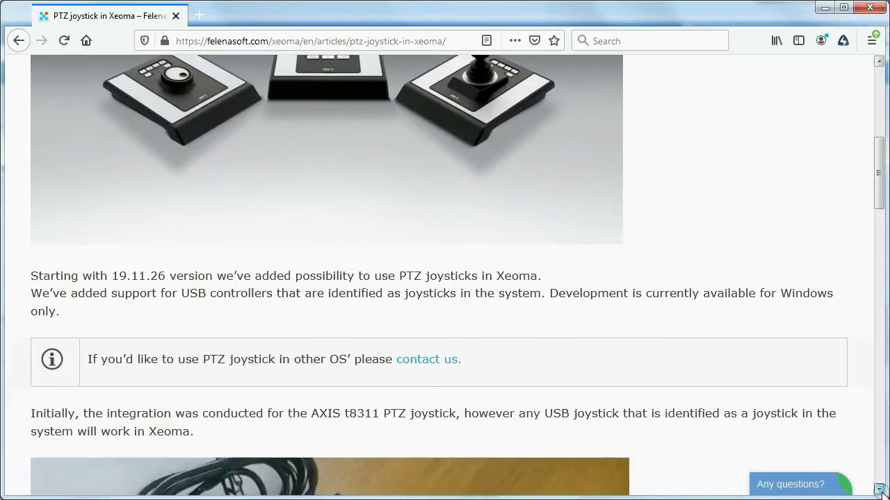
scroll(879, 489, "down", 14)
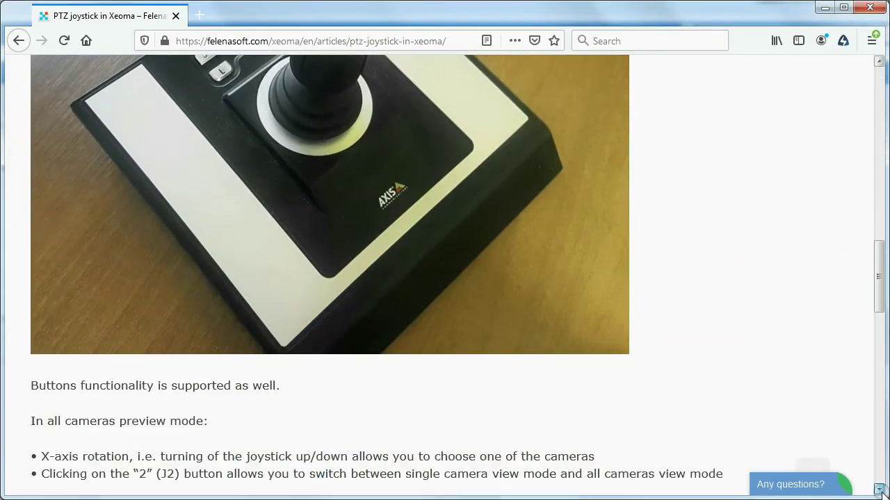
scroll(879, 490, "down", 10)
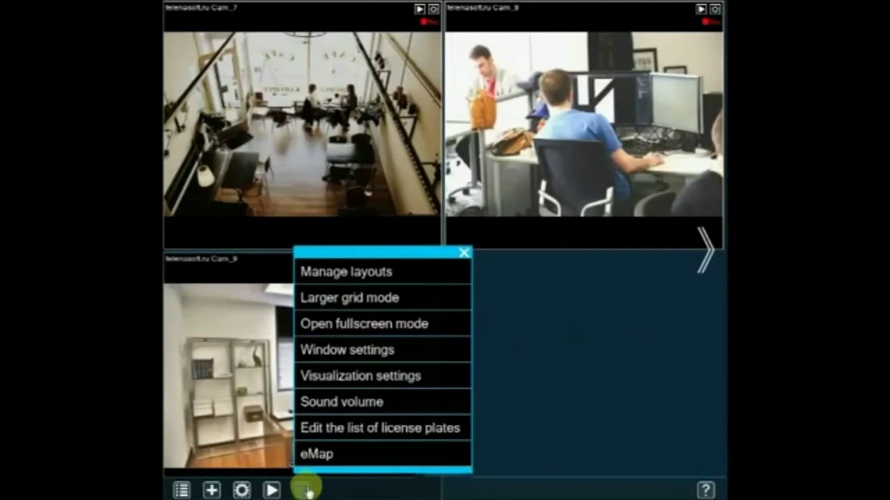
Open eMap and load the office floor plan image from the desktop as the map.
left_click(362, 457)
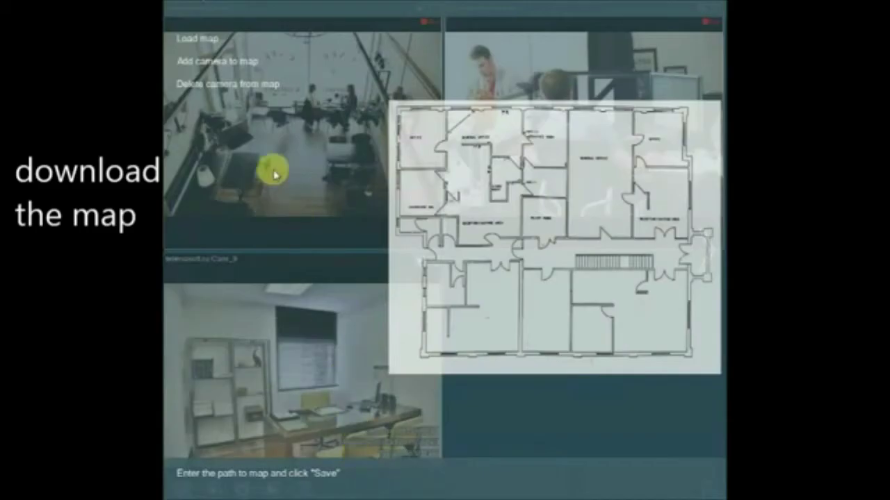
left_click(208, 43)
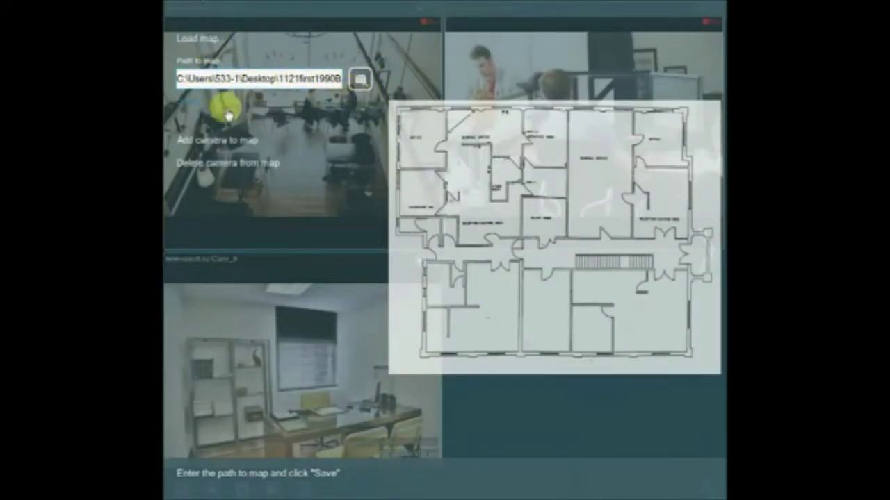
left_click(192, 106)
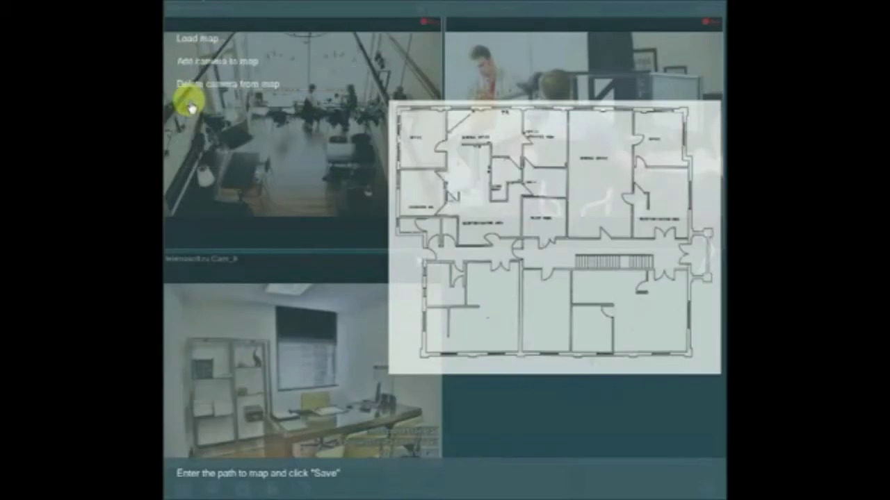
Add camera Cam_1 to the lower-left corner of the floor plan and adjust its tilt.
left_click(255, 66)
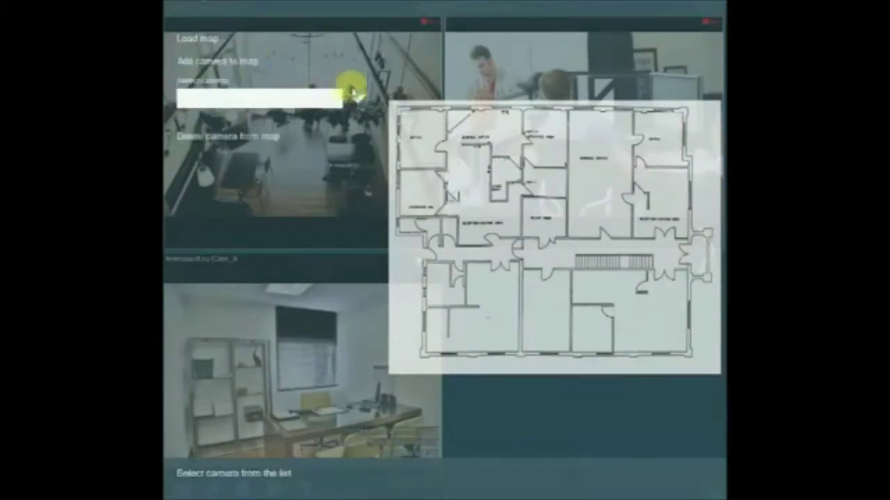
left_click(358, 98)
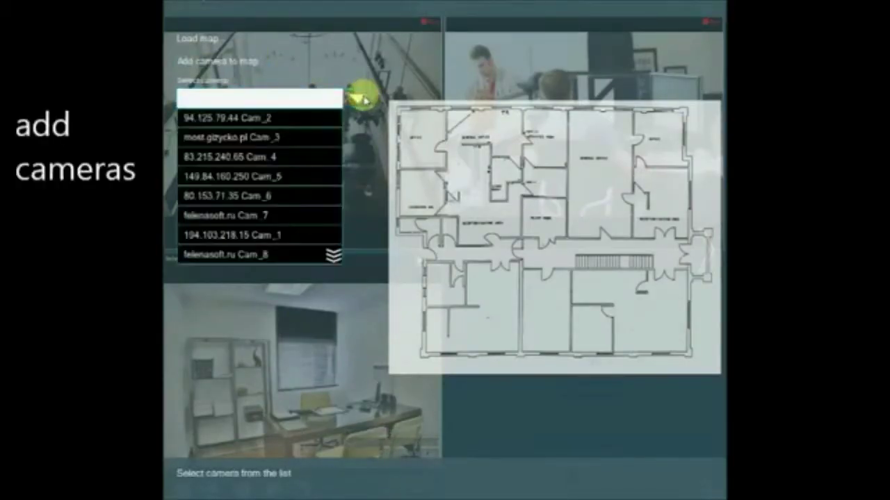
left_click(277, 238)
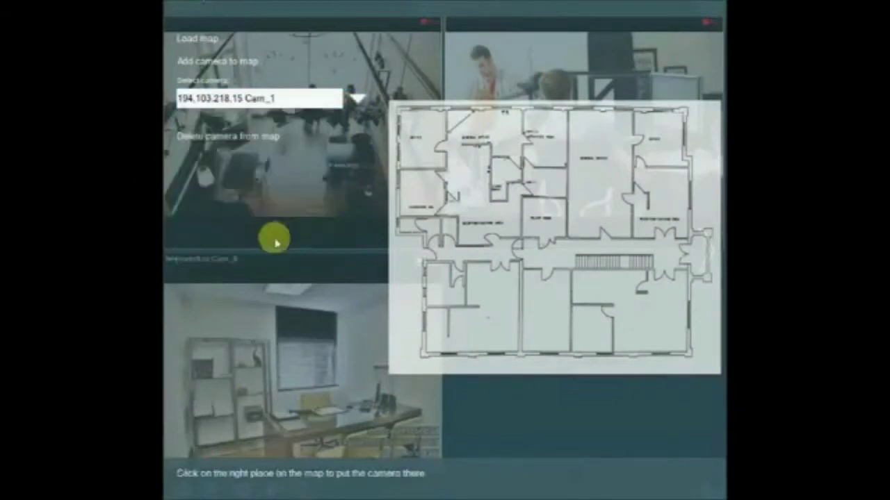
left_click(431, 351)
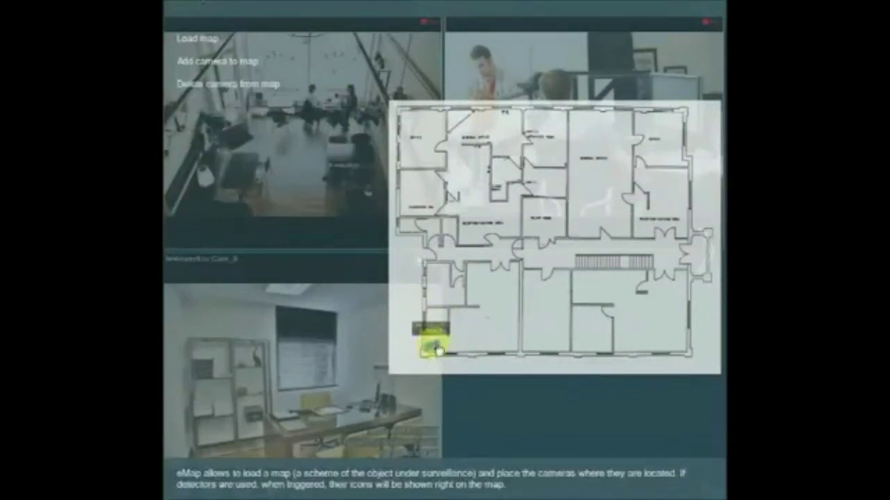
left_click_drag(443, 345, 444, 342)
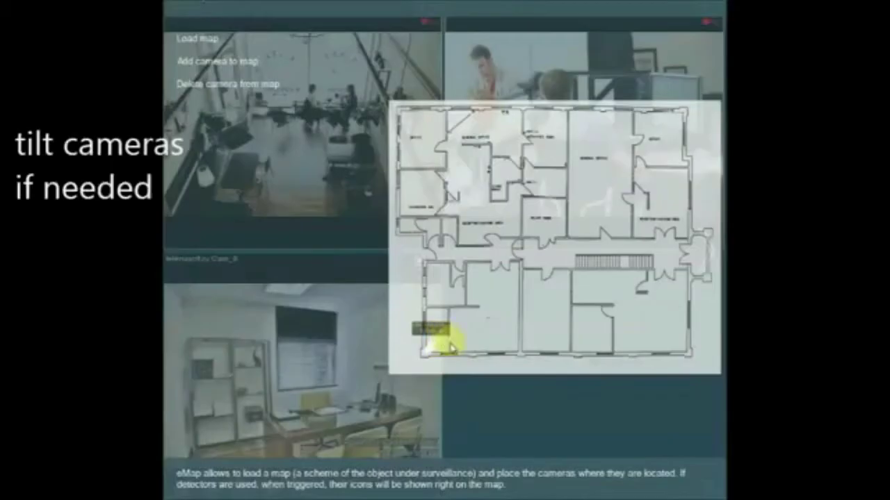
Place camera most.gizycko.pl Cam_3 near the middle of the floor plan's lower wall.
left_click(224, 64)
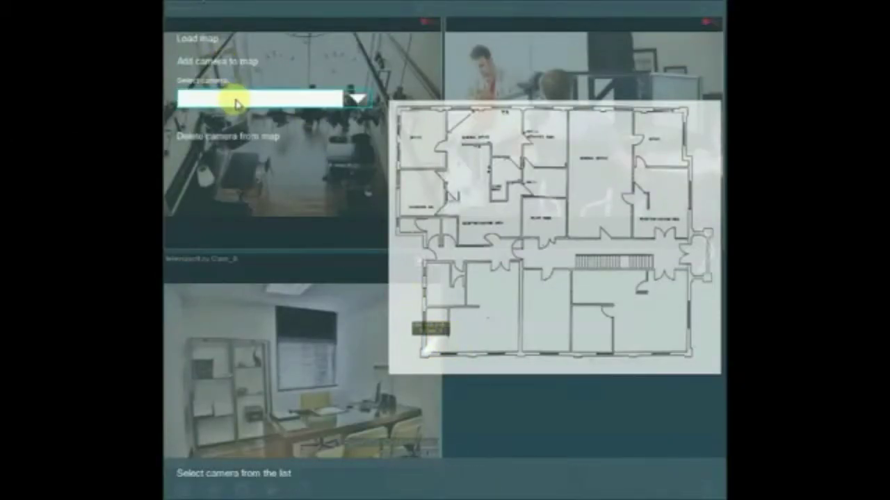
left_click(235, 100)
left_click(238, 138)
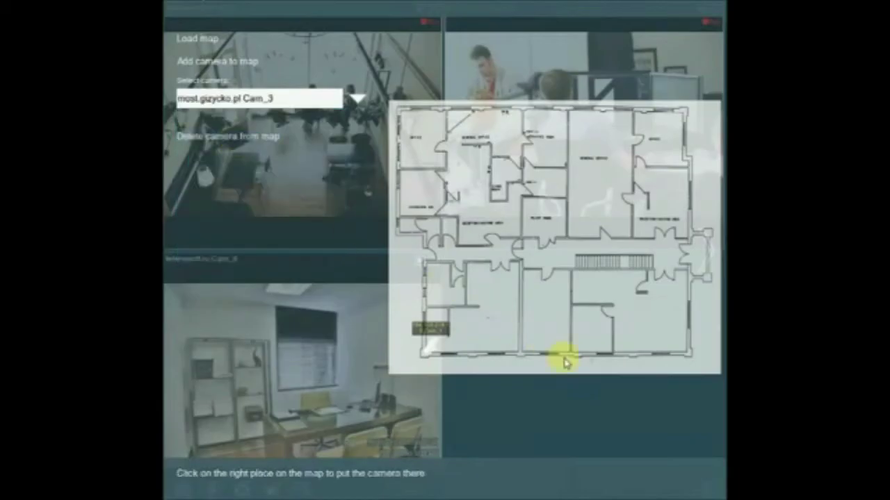
left_click(530, 339)
Place camera Cam_6 in the upper-left office area of the floor plan.
left_click(230, 62)
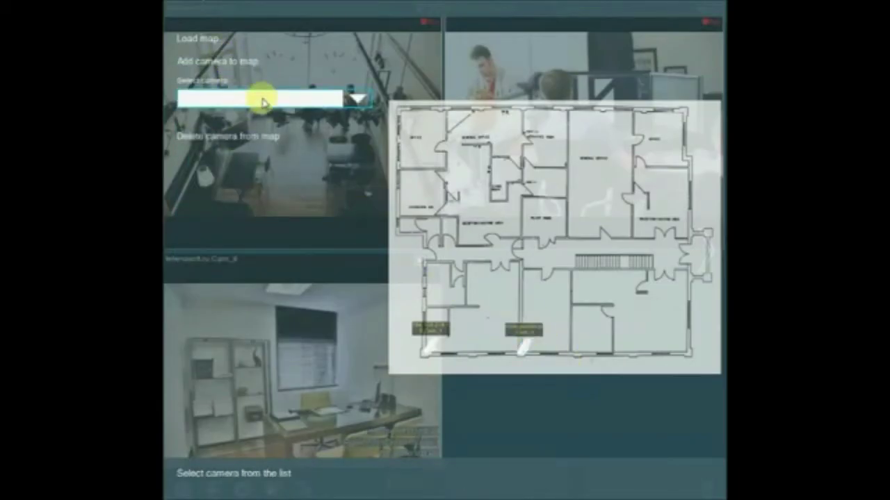
left_click(260, 95)
left_click(266, 197)
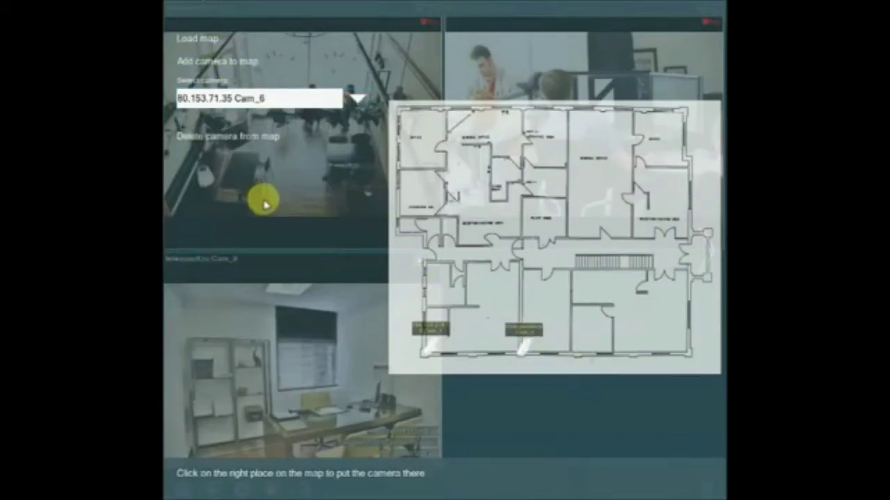
left_click(407, 167)
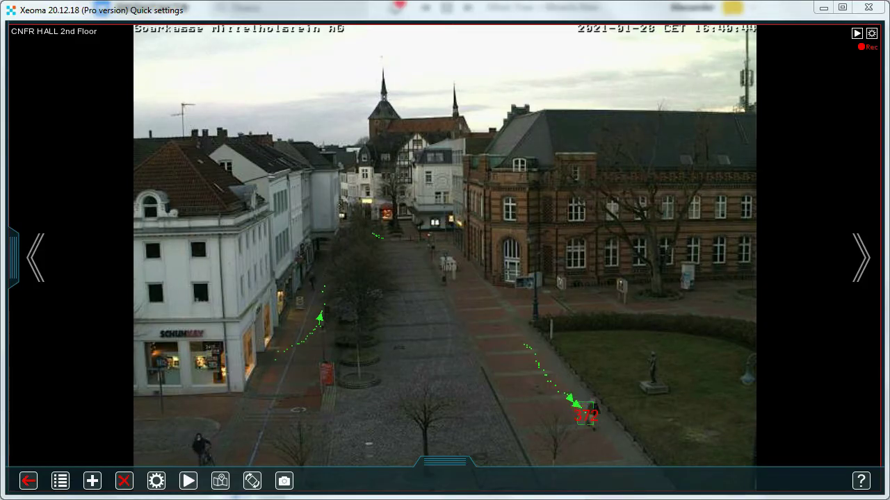
Open the archive of the CNFR HALL 2nd Floor camera.
left_click(188, 481)
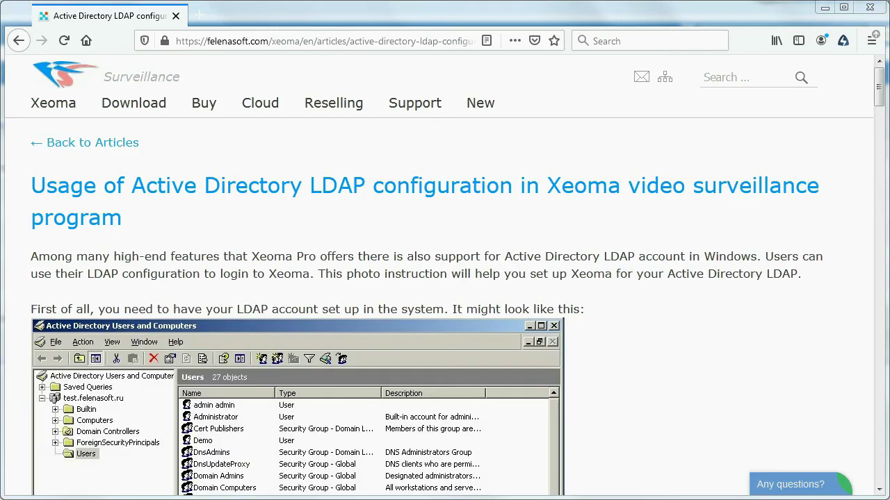
Read through the Active Directory LDAP article, examining the LDAP properties, user permissions, server connection and account password instructions.
scroll(879, 490, "down", 10)
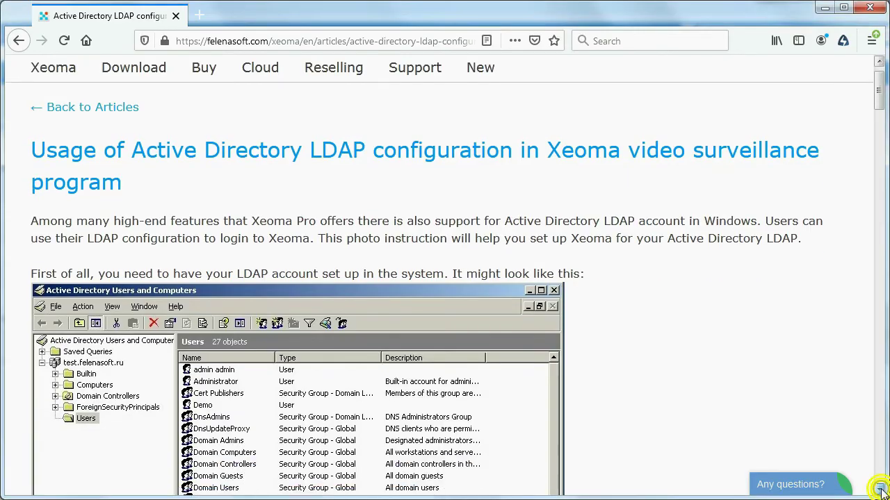
scroll(879, 490, "down", 10)
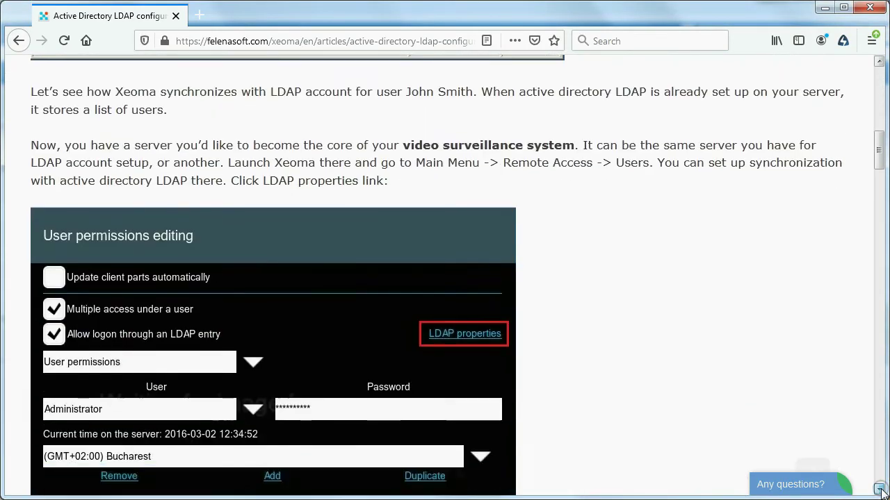
scroll(879, 491, "down", 10)
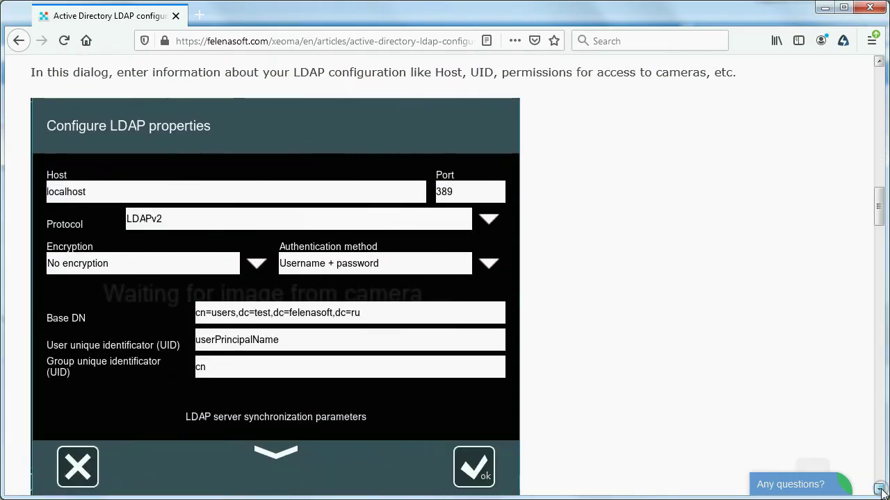
scroll(880, 490, "down", 10)
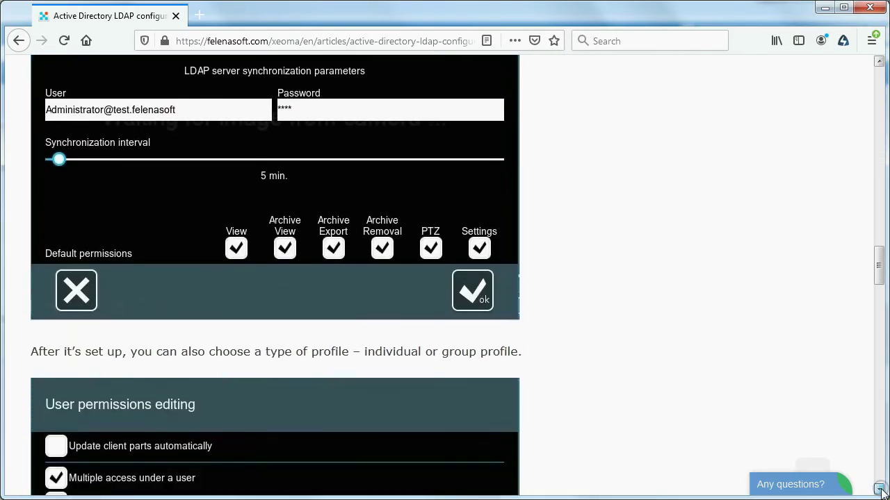
scroll(879, 490, "down", 10)
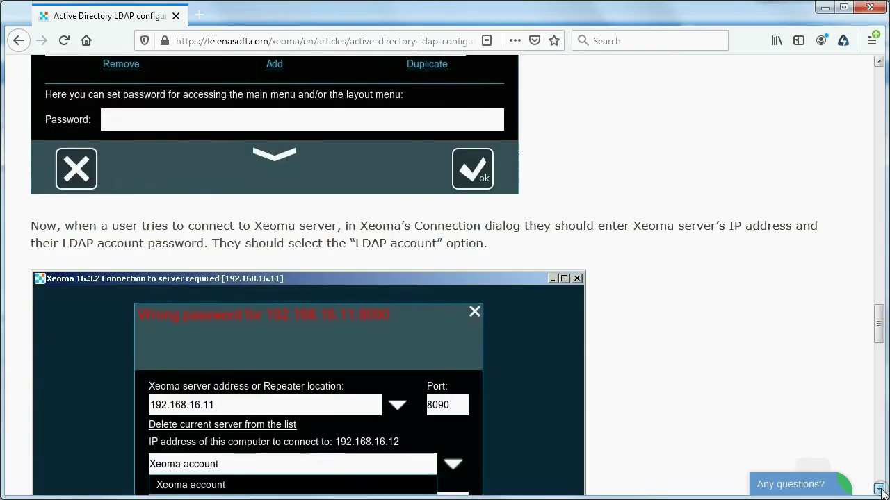
scroll(879, 490, "down", 10)
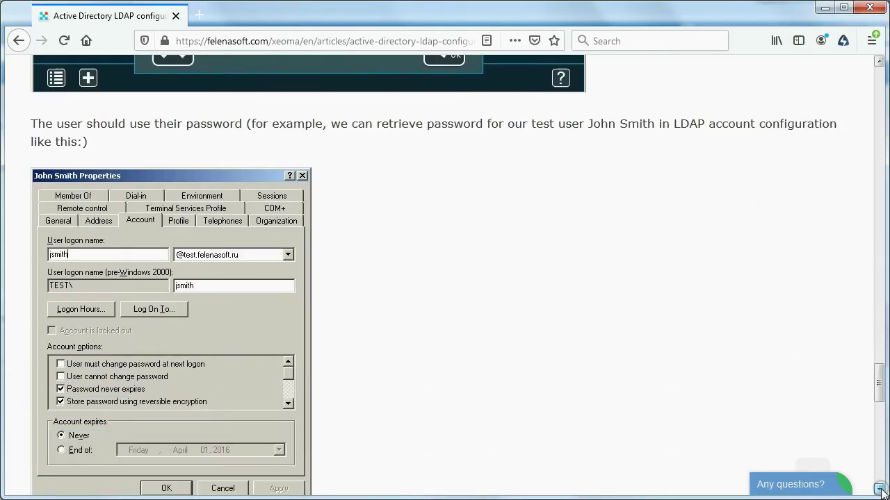
scroll(880, 490, "down", 5)
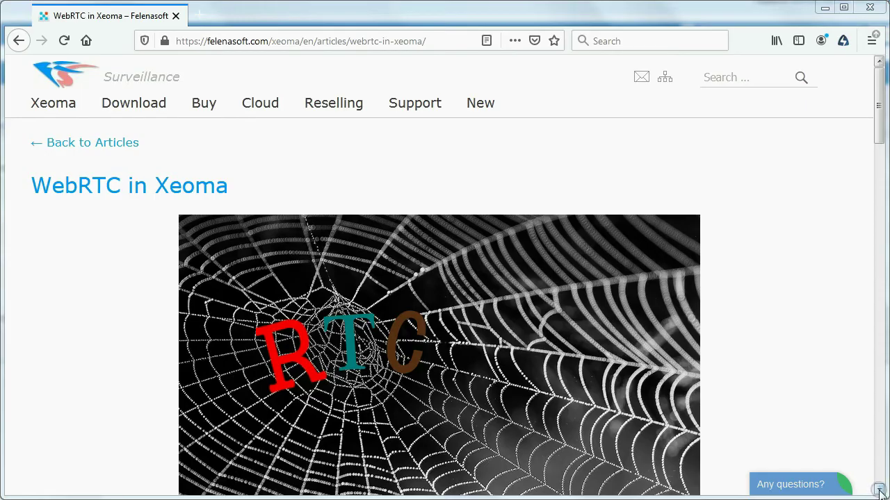
Read through the WebRTC in Xeoma article, examining the Web Server module's WebRTC broadcasting and transcoding options.
scroll(879, 491, "down", 10)
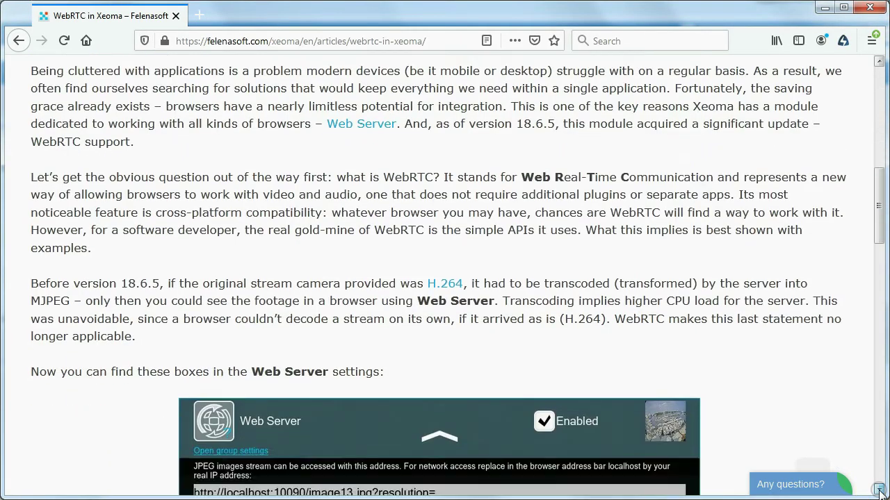
scroll(880, 490, "down", 12)
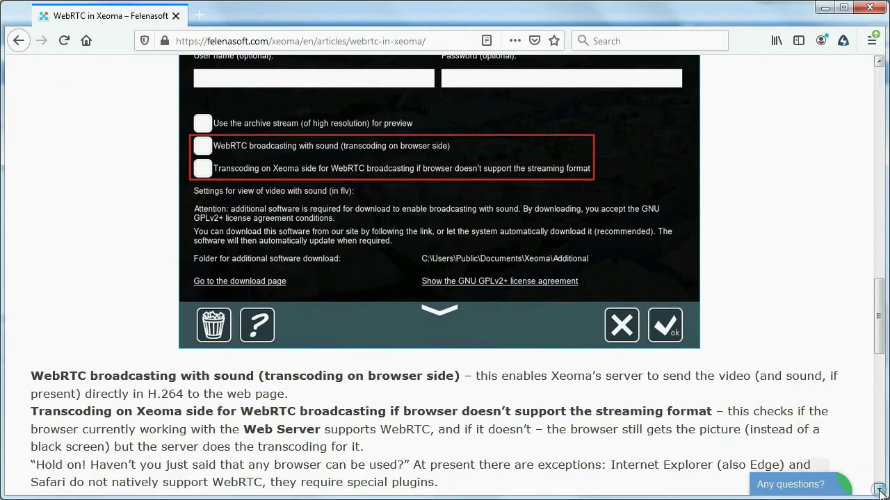
scroll(879, 491, "down", 9)
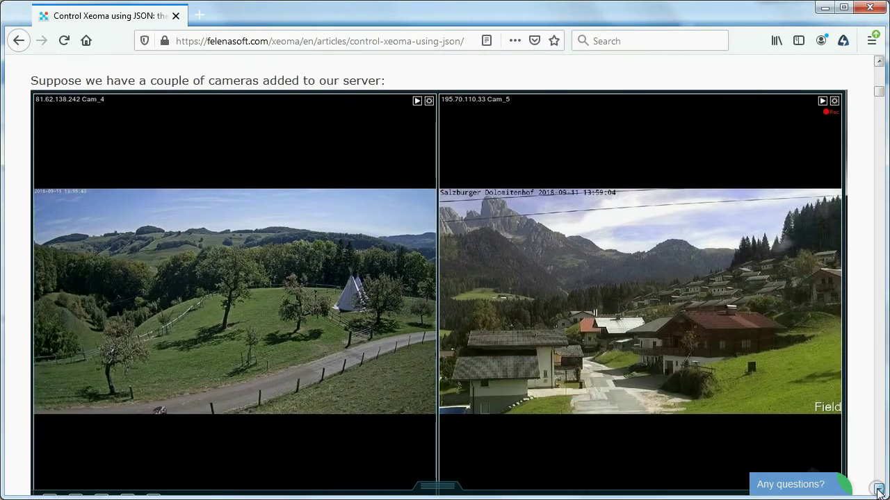
Read through the article on controlling Xeoma using JSON, examining the example module chains, GET and POST requests, and detection area commands.
scroll(880, 491, "down", 2)
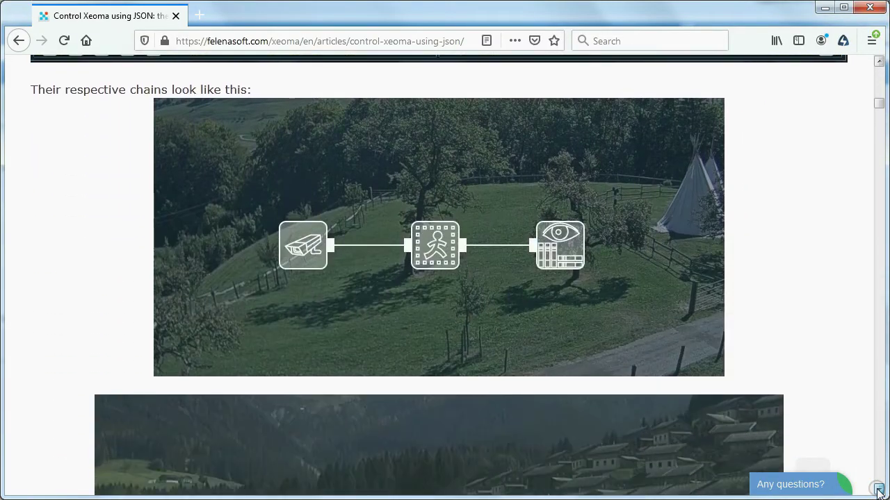
scroll(878, 491, "down", 7)
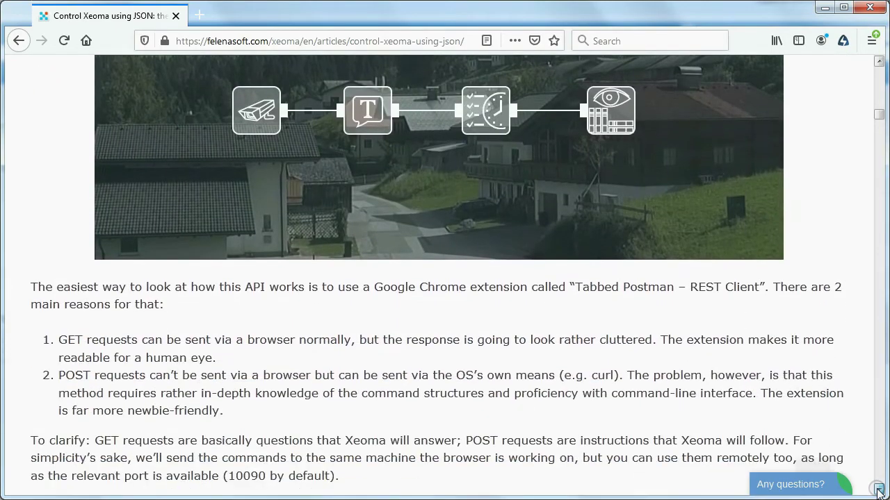
scroll(878, 491, "down", 6)
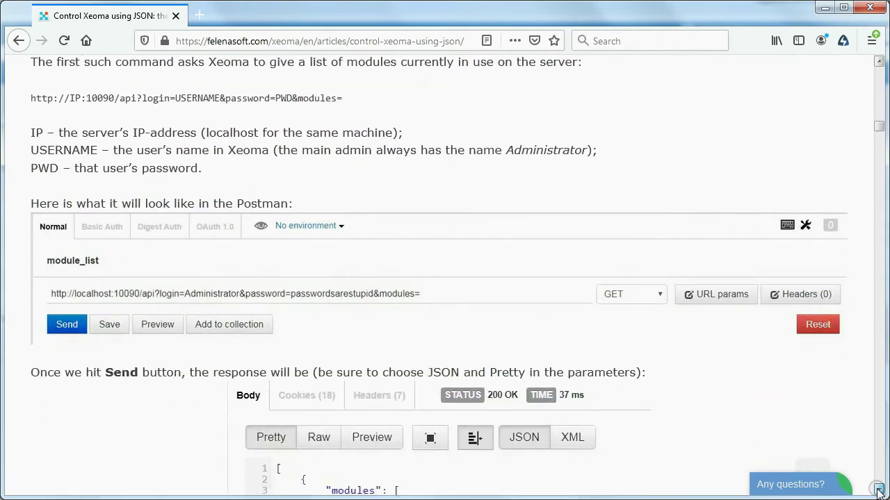
scroll(878, 491, "down", 12)
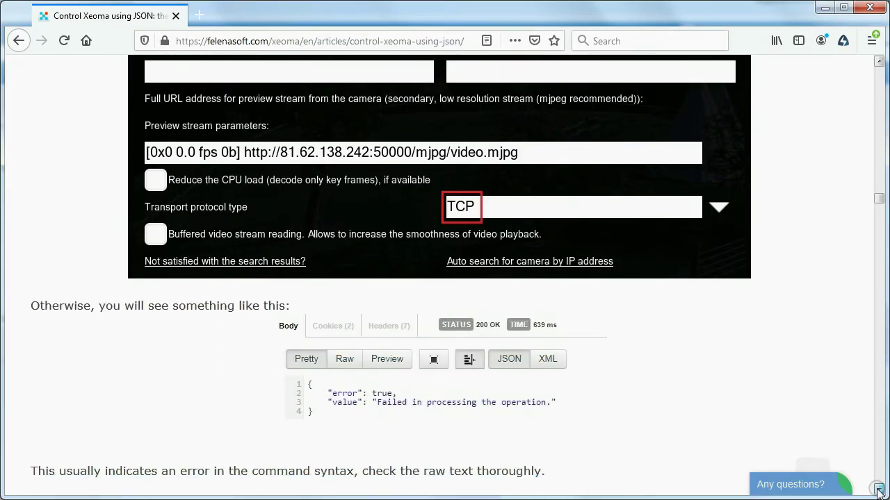
scroll(878, 490, "down", 12)
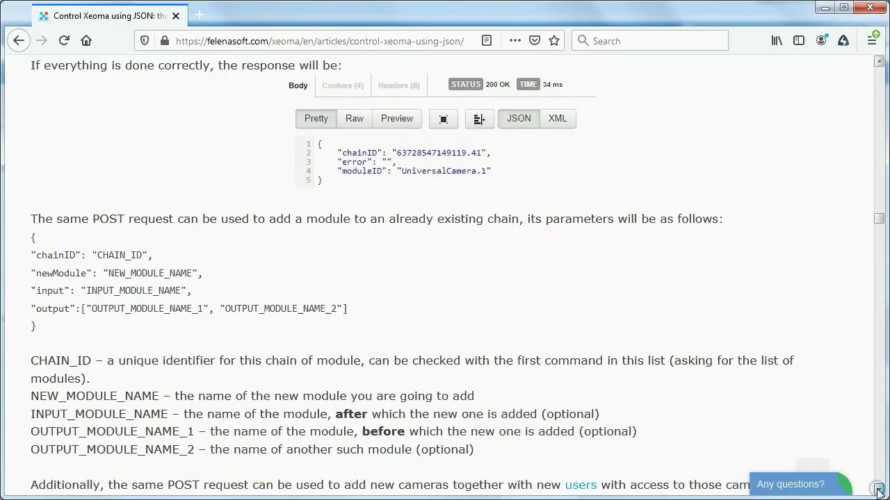
scroll(878, 491, "down", 12)
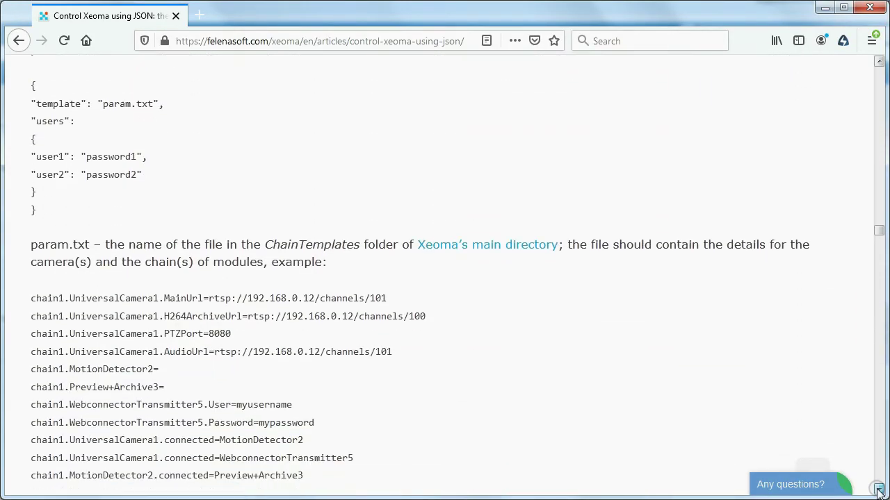
scroll(878, 491, "down", 3)
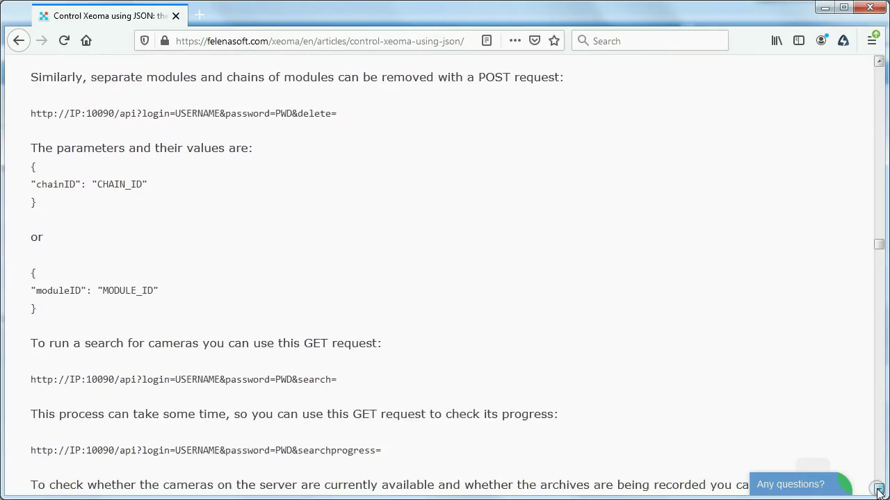
scroll(878, 491, "down", 10)
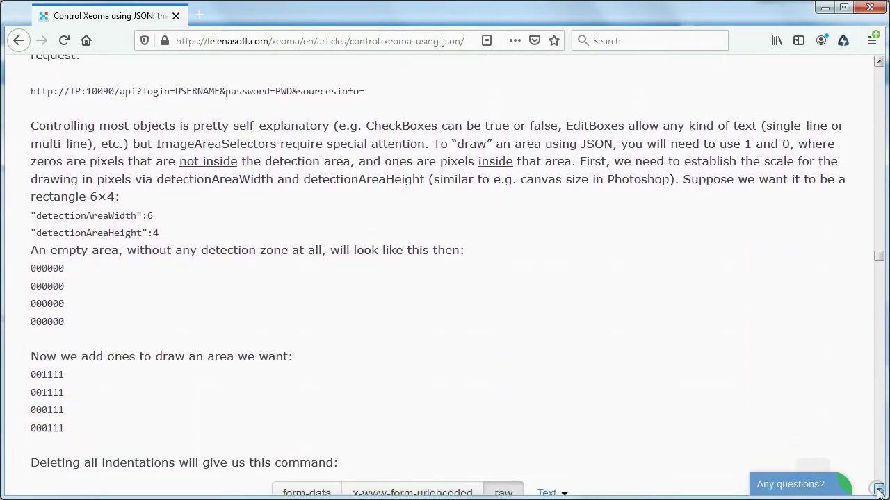
Read on through the JSON article, examining the detection zone example, the Marking module result, the camera settings and the API security advice.
scroll(878, 490, "down", 8)
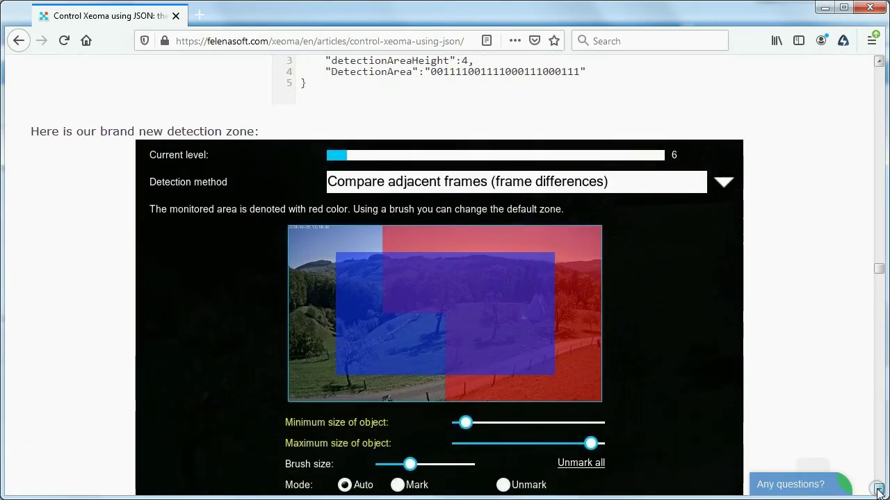
scroll(878, 491, "down", 13)
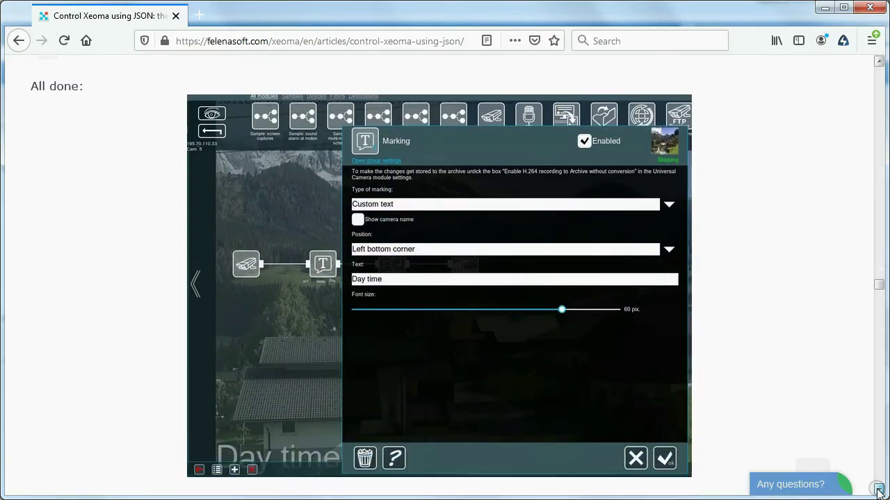
scroll(878, 491, "down", 15)
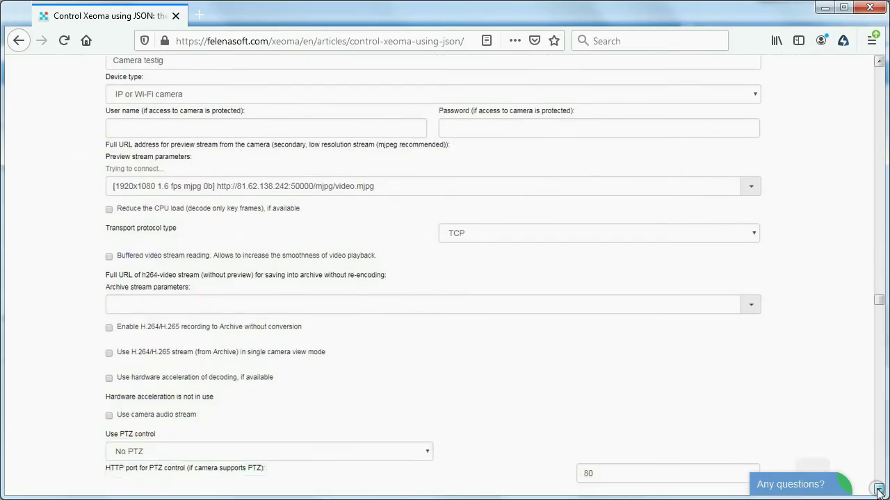
scroll(877, 490, "down", 13)
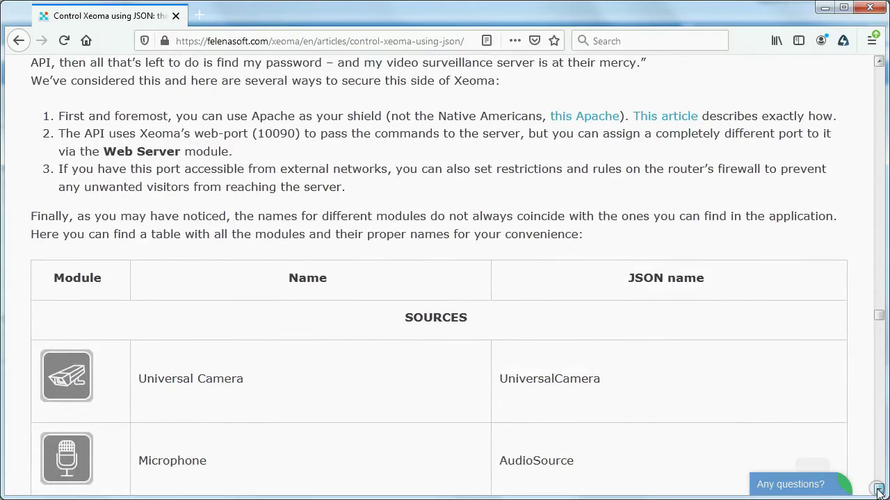
Examine the table of module names and their JSON names across the Sources, Filters and Destinations sections.
scroll(878, 491, "down", 13)
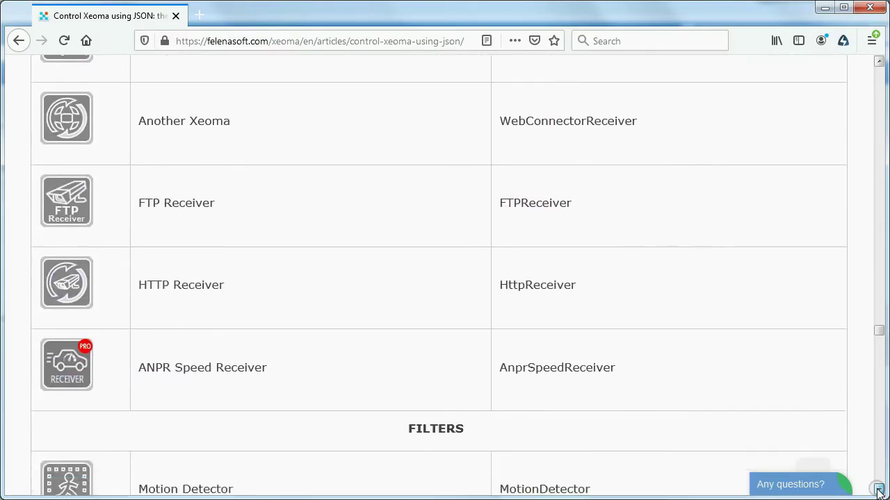
scroll(878, 491, "down", 13)
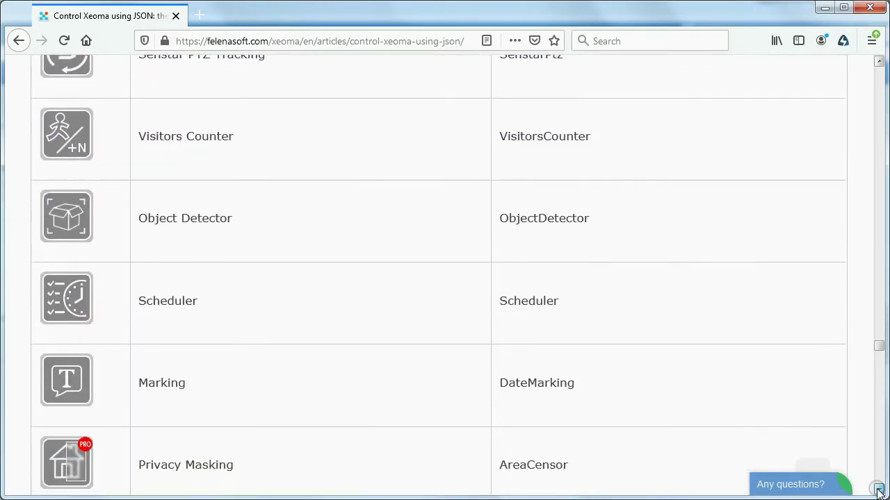
scroll(878, 491, "down", 13)
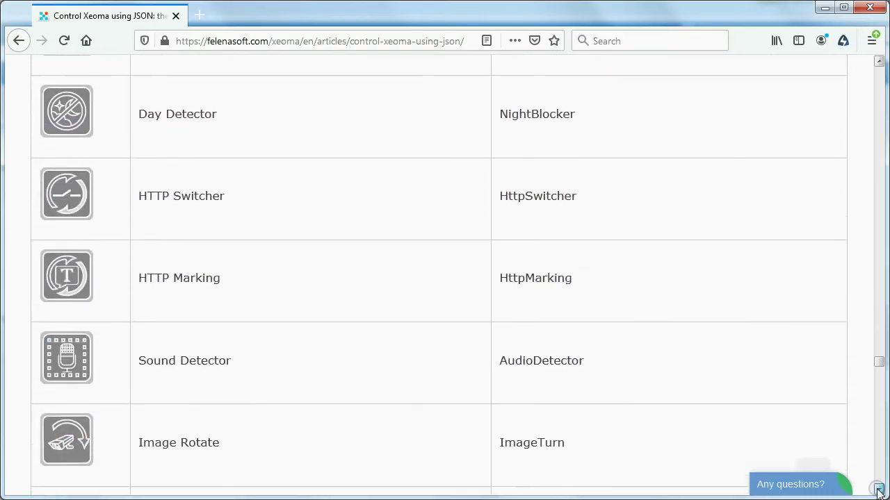
scroll(878, 490, "down", 13)
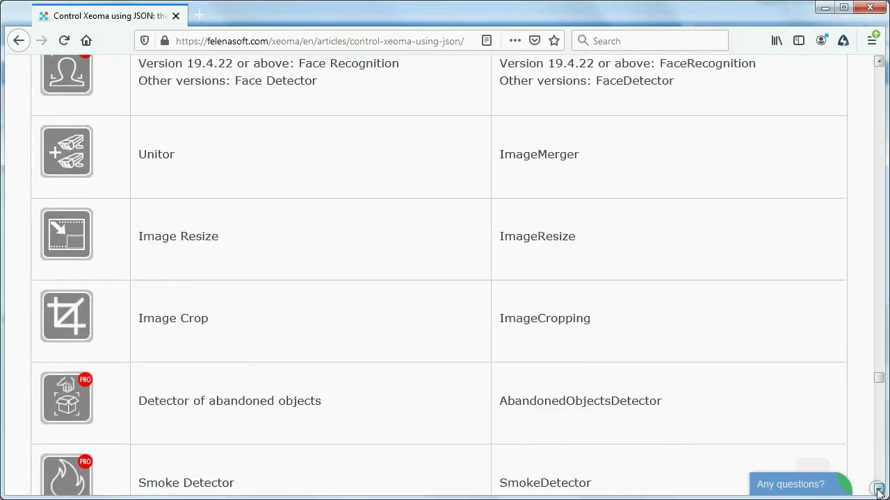
scroll(877, 491, "down", 12)
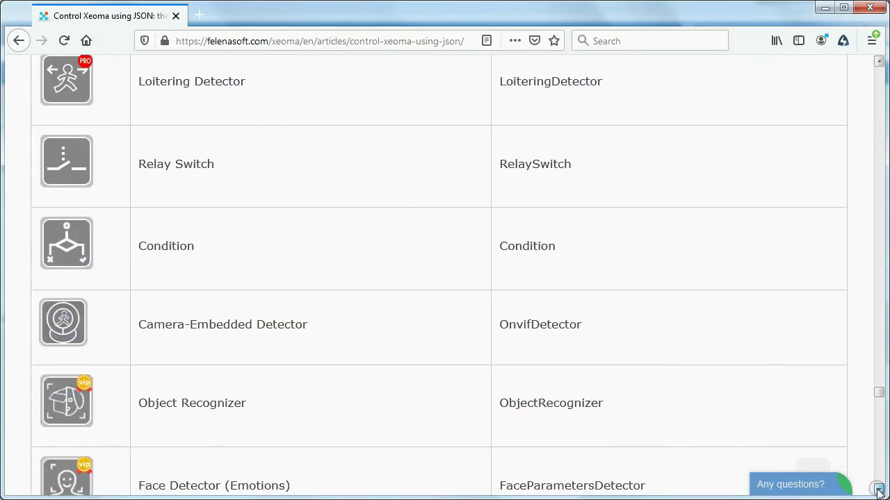
scroll(878, 491, "down", 13)
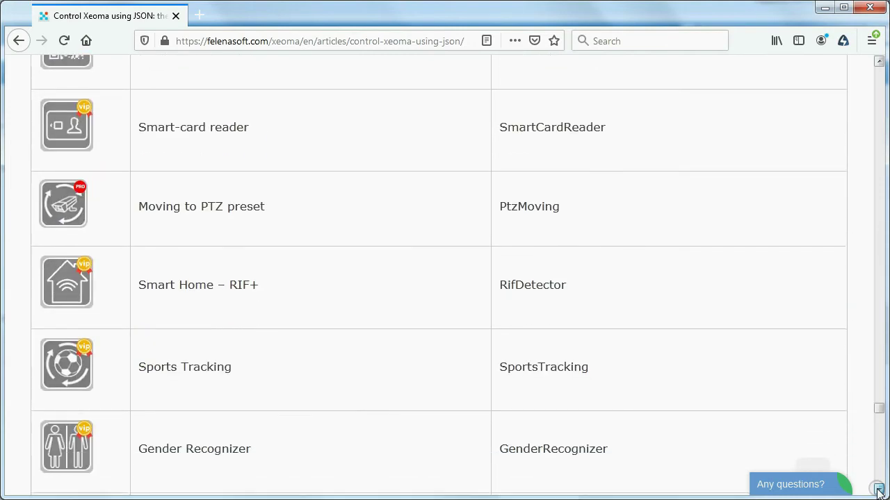
scroll(878, 490, "down", 12)
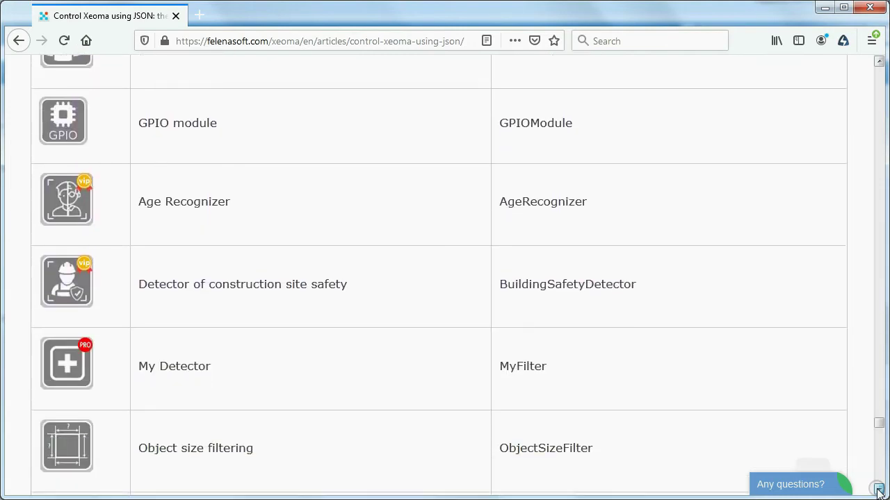
scroll(878, 491, "down", 13)
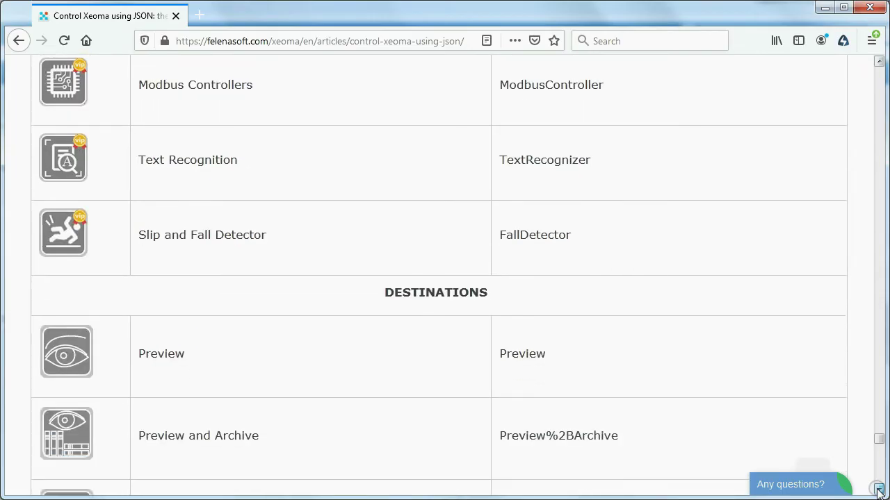
scroll(878, 491, "down", 12)
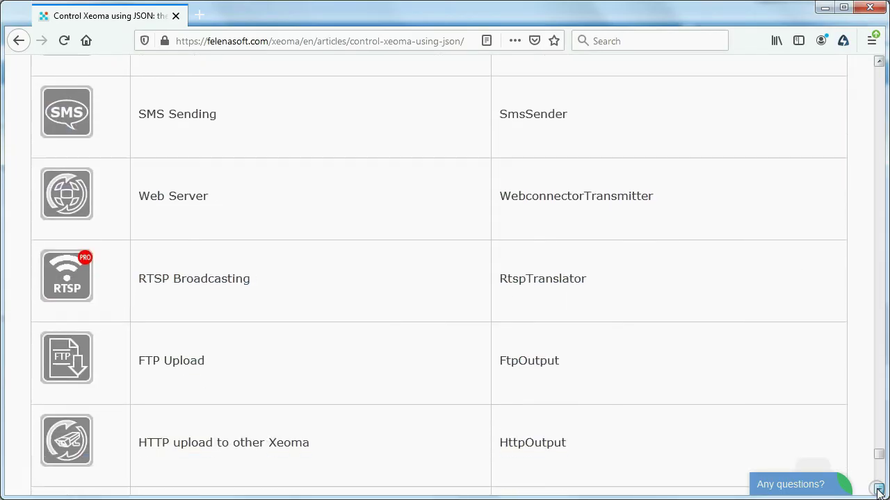
scroll(878, 491, "down", 9)
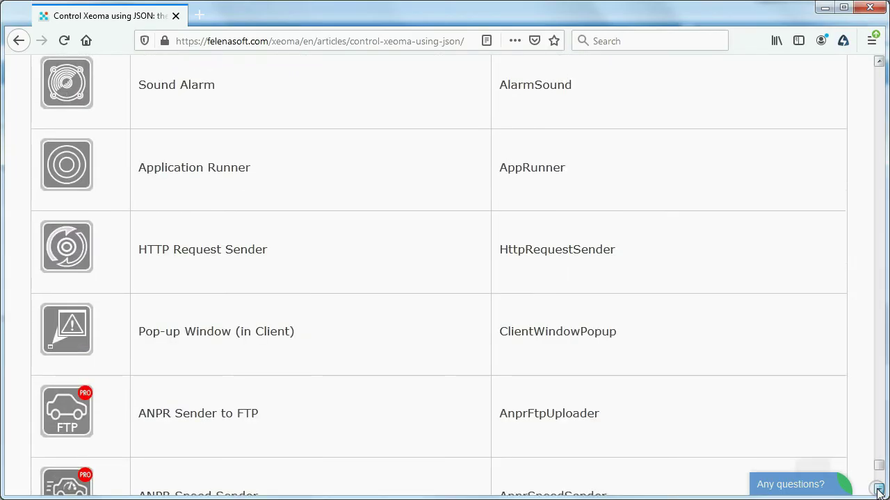
scroll(878, 490, "down", 5)
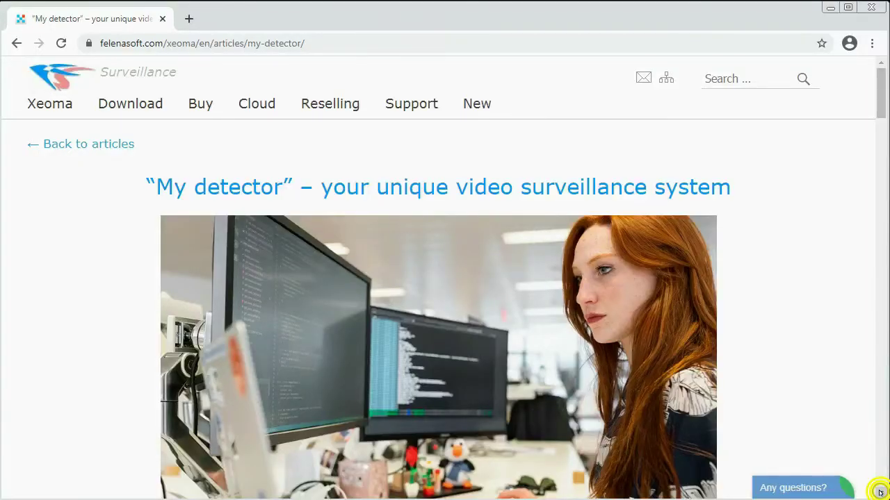
Read through the "My detector" article, examining the module's description, use cases, DLL requirements, testing instructions and free trial request form.
scroll(879, 492, "down", 3)
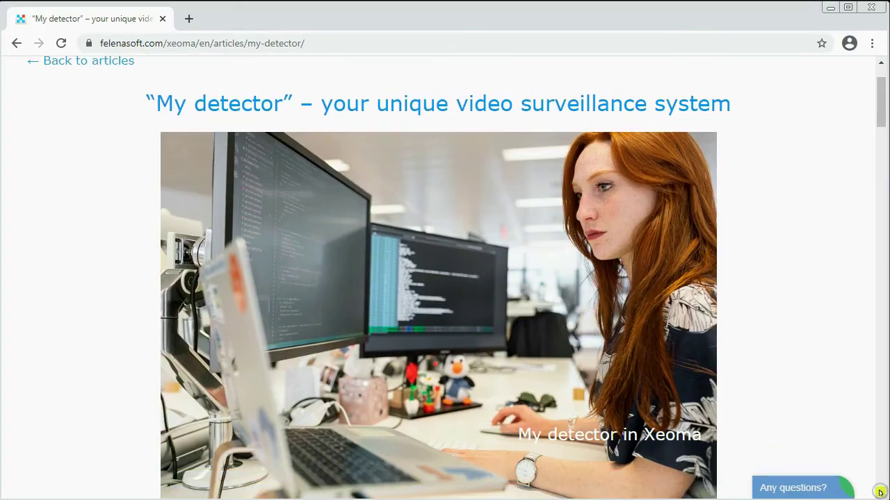
left_click(880, 492)
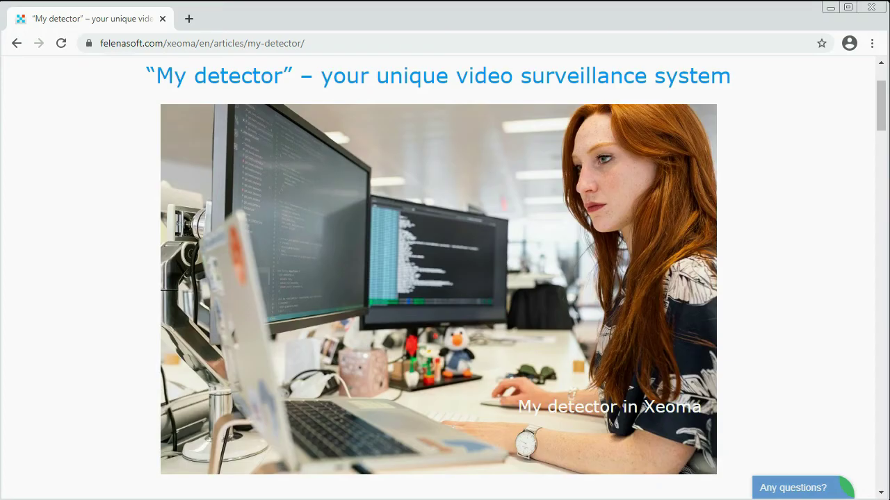
scroll(880, 495, "down", 9)
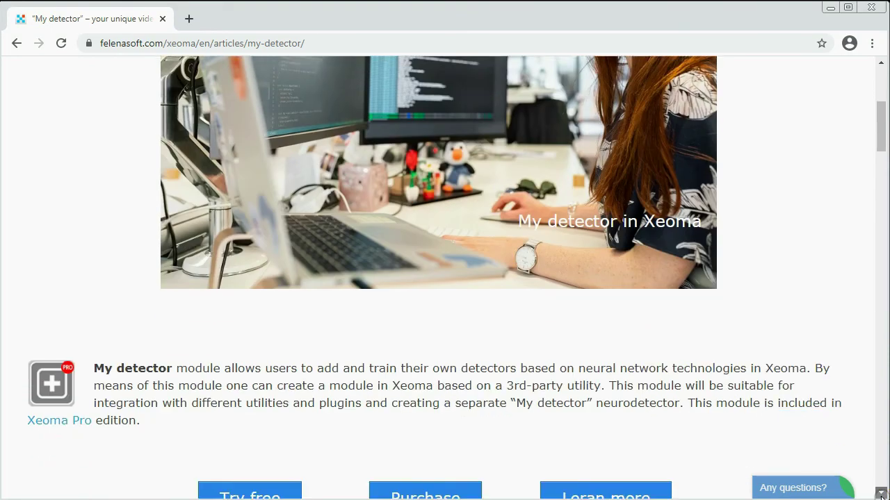
scroll(880, 495, "down", 12)
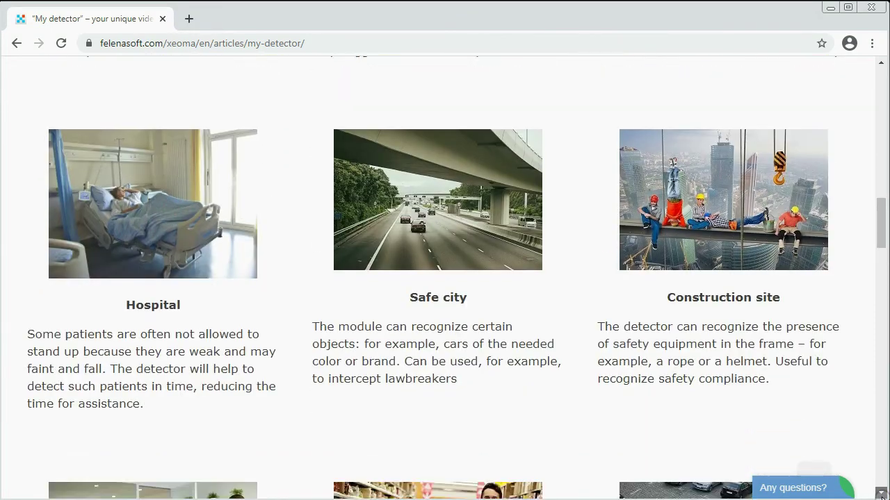
scroll(880, 495, "down", 9)
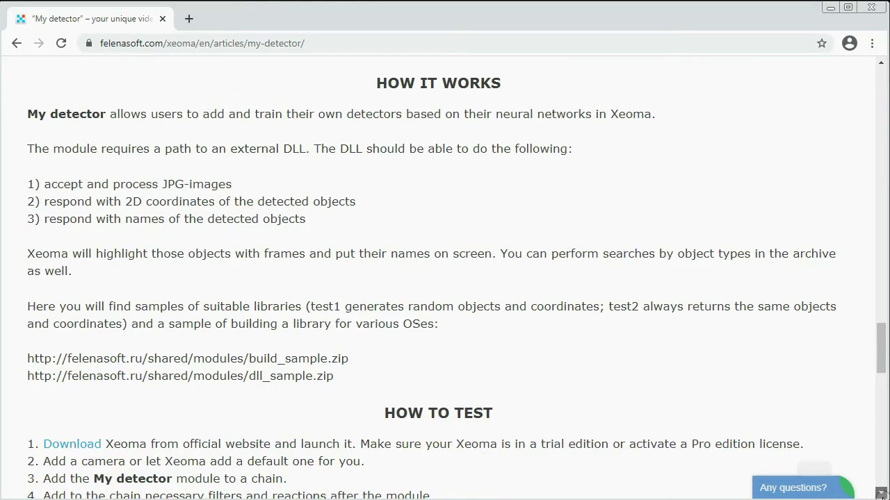
scroll(880, 495, "down", 9)
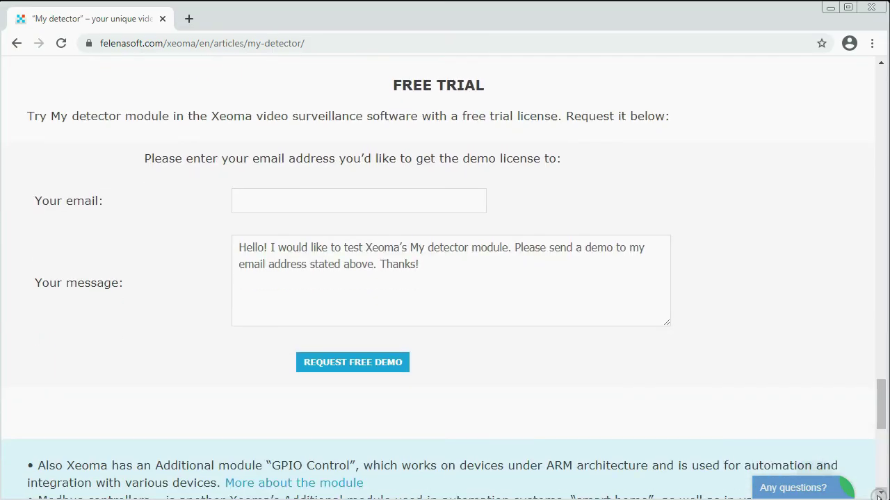
scroll(880, 495, "down", 5)
scroll(880, 495, "down", 1)
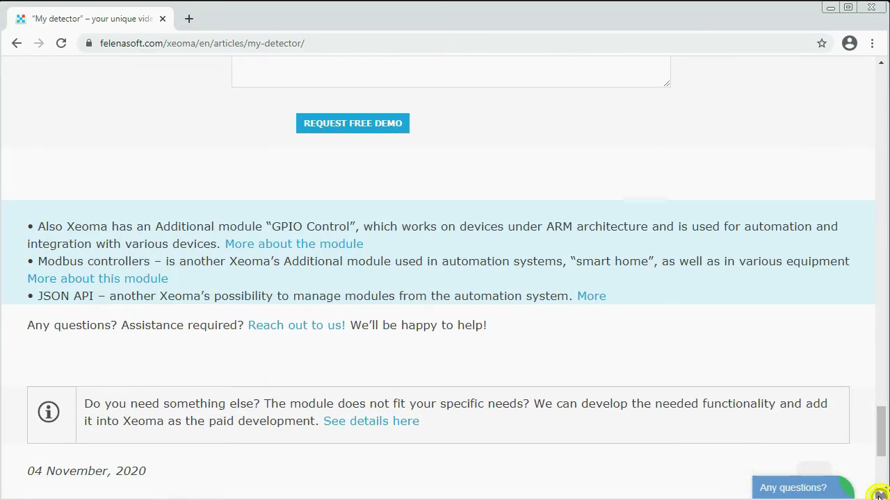